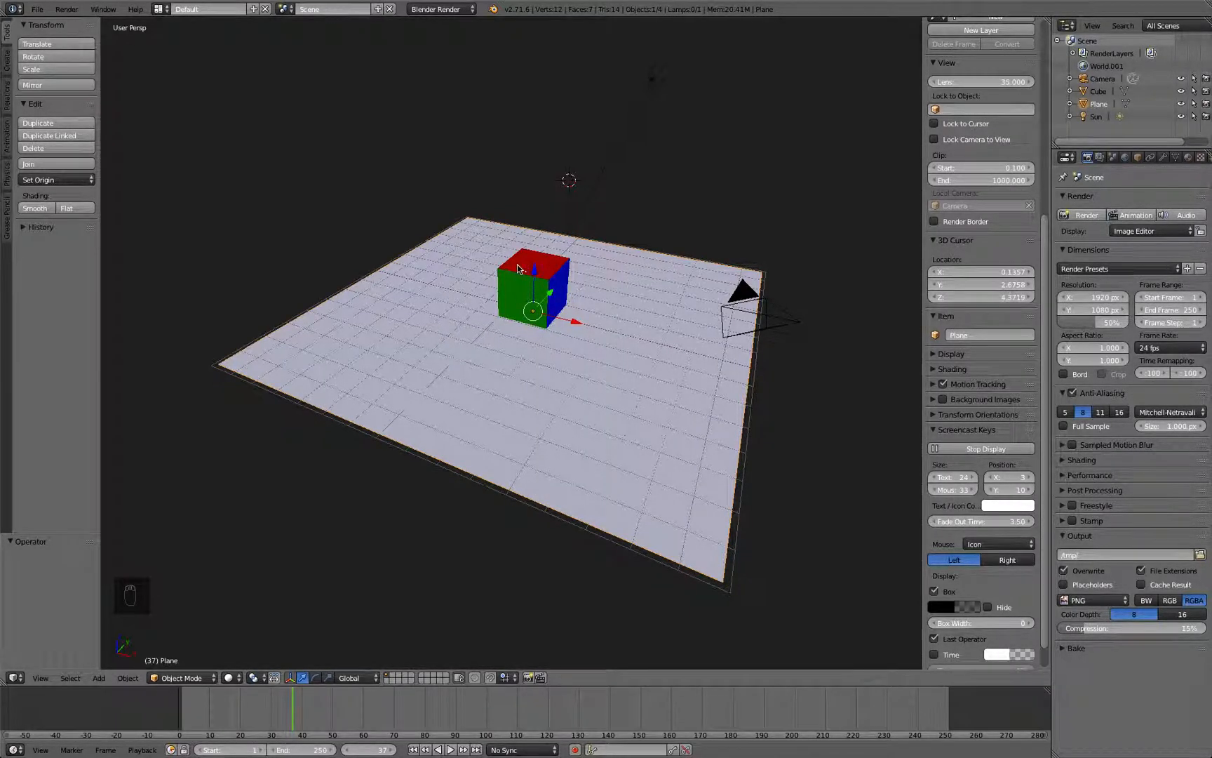
Step: Select the cube, the camera and the sun lamp one after another in the viewport
right_click(537, 313)
right_click(723, 300)
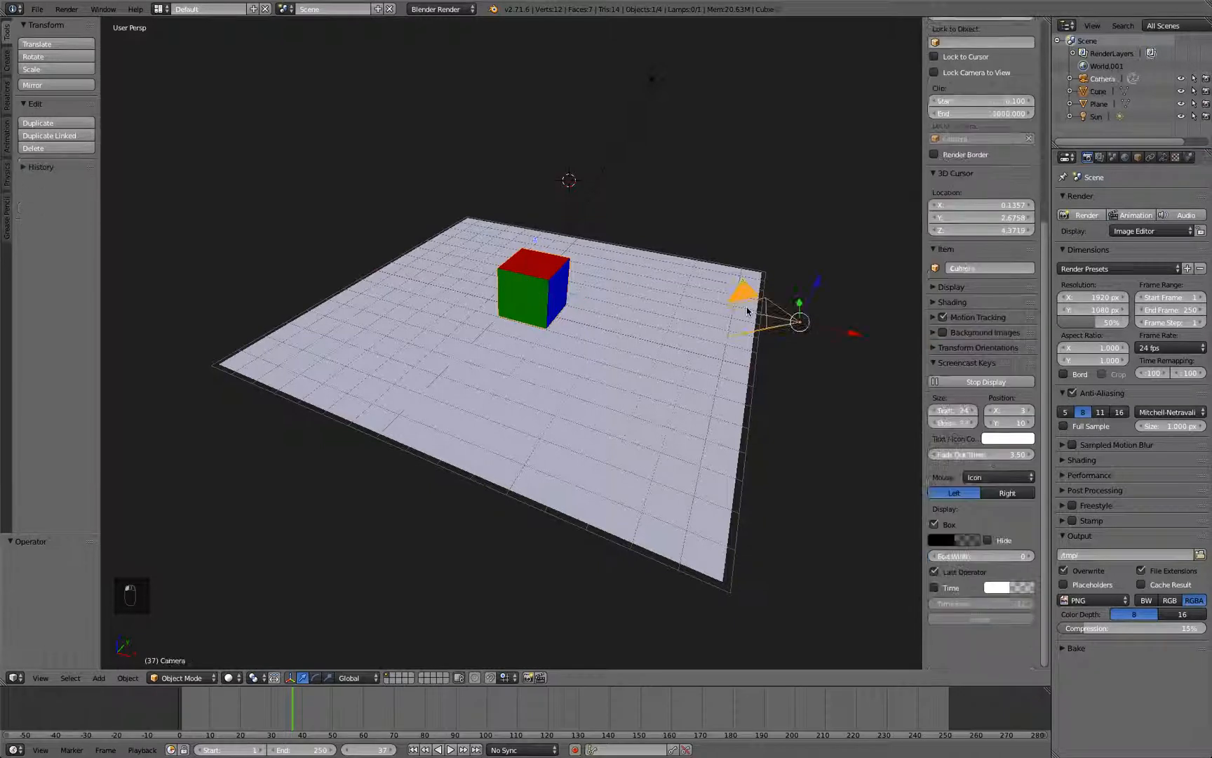
right_click(651, 80)
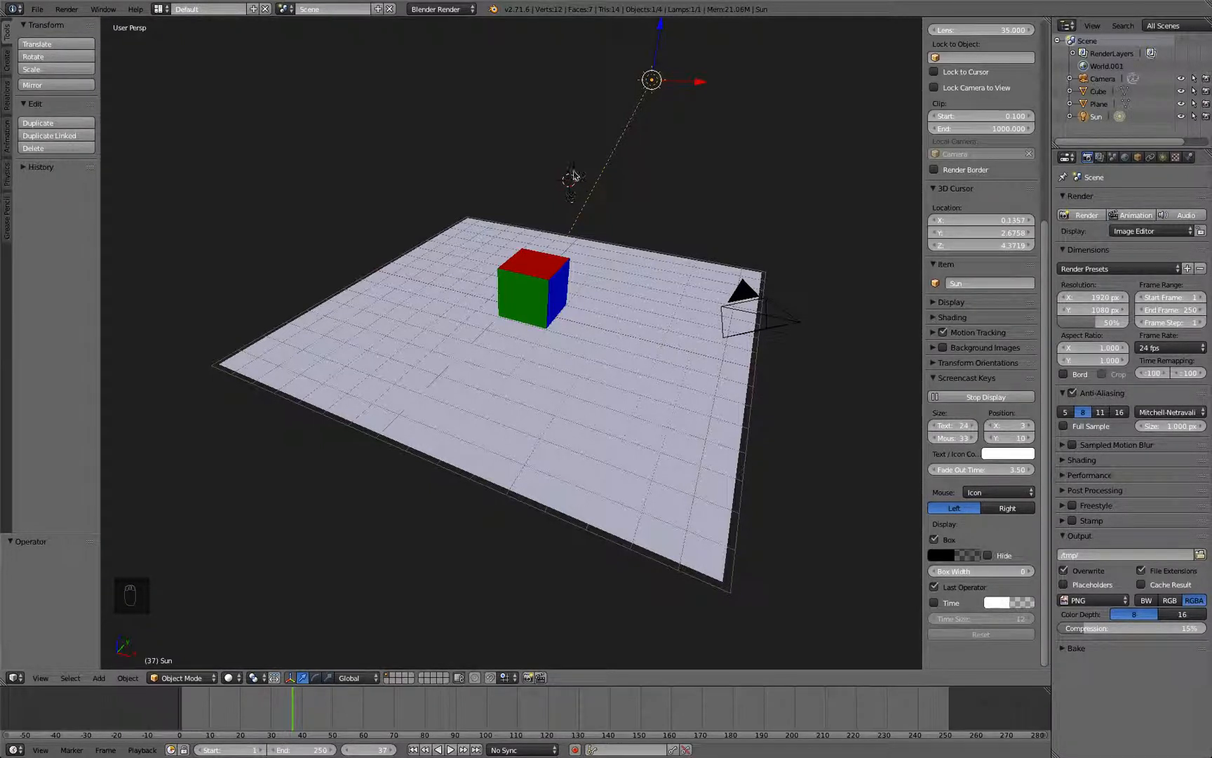
Step: Place the 3D cursor at several spots around the scene, finishing in the empty space in front of the plane
click(650, 195)
click(367, 190)
click(250, 357)
click(269, 504)
Step: Select the cube and move it with the axis handles, including about 0.746 along Y
right_click(538, 276)
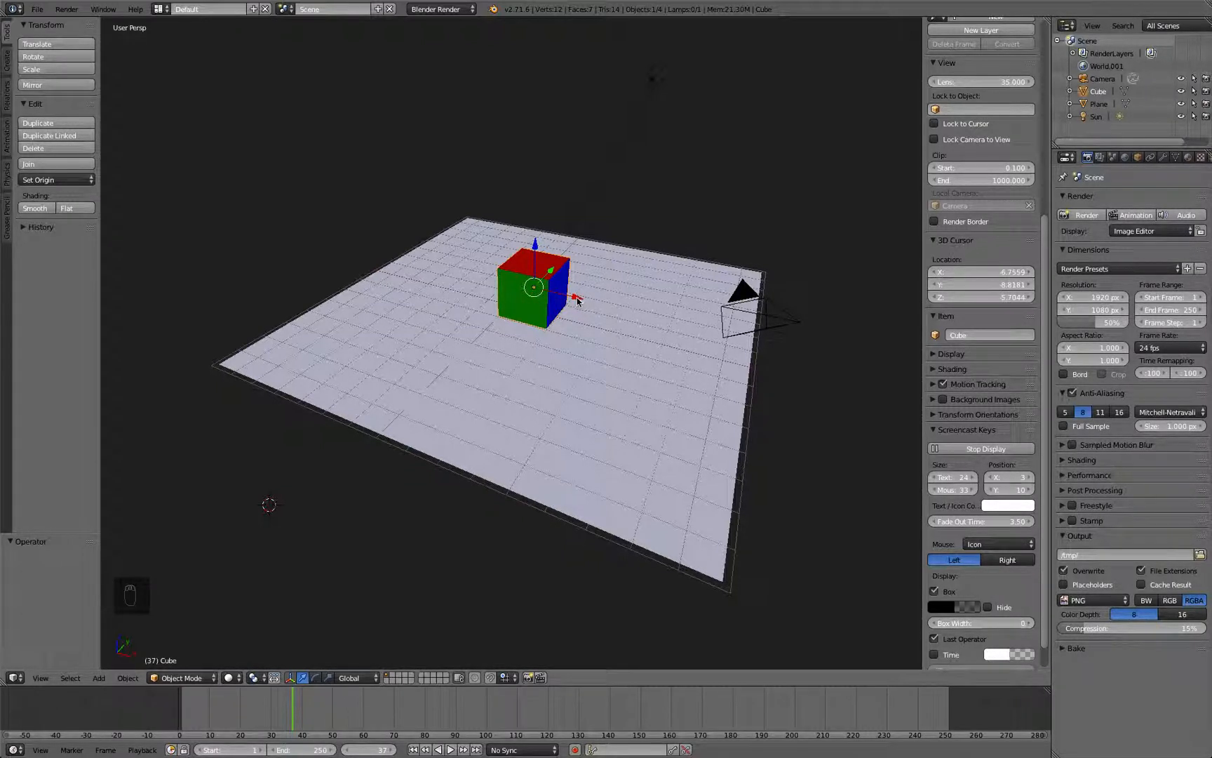
drag(577, 300, 532, 239)
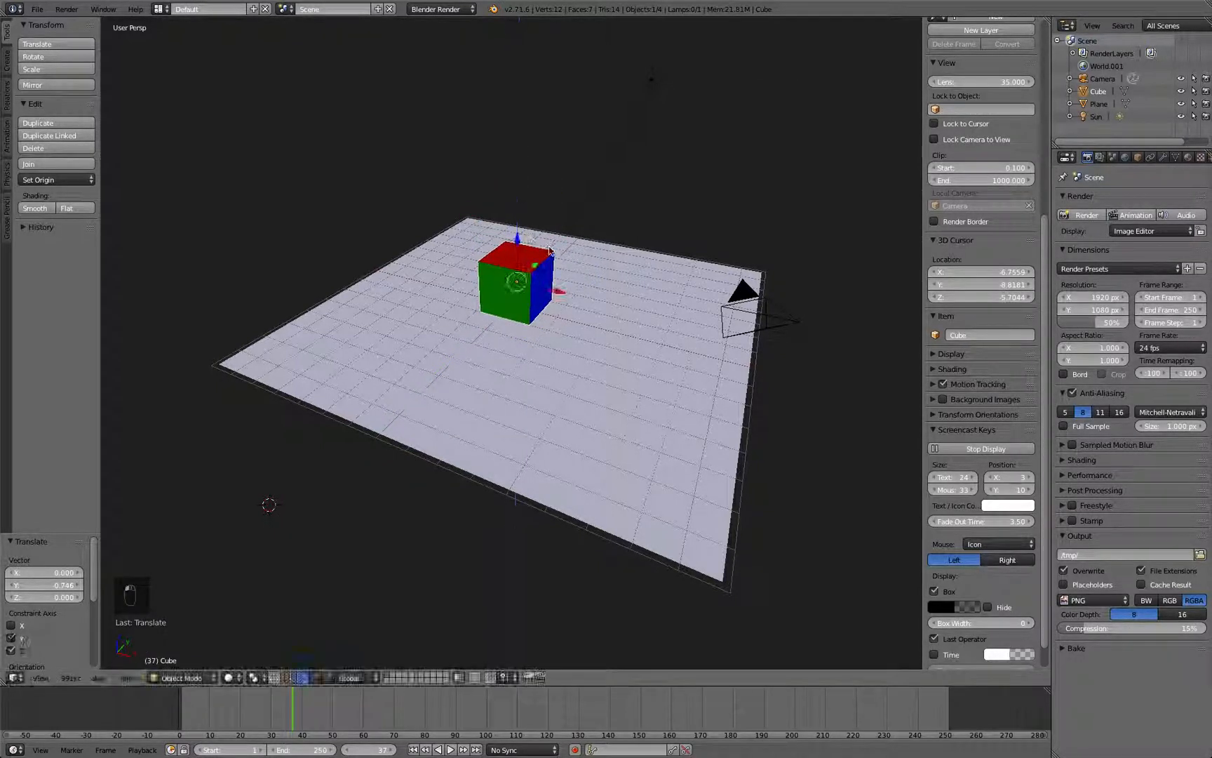
right_click(518, 287)
key(g)
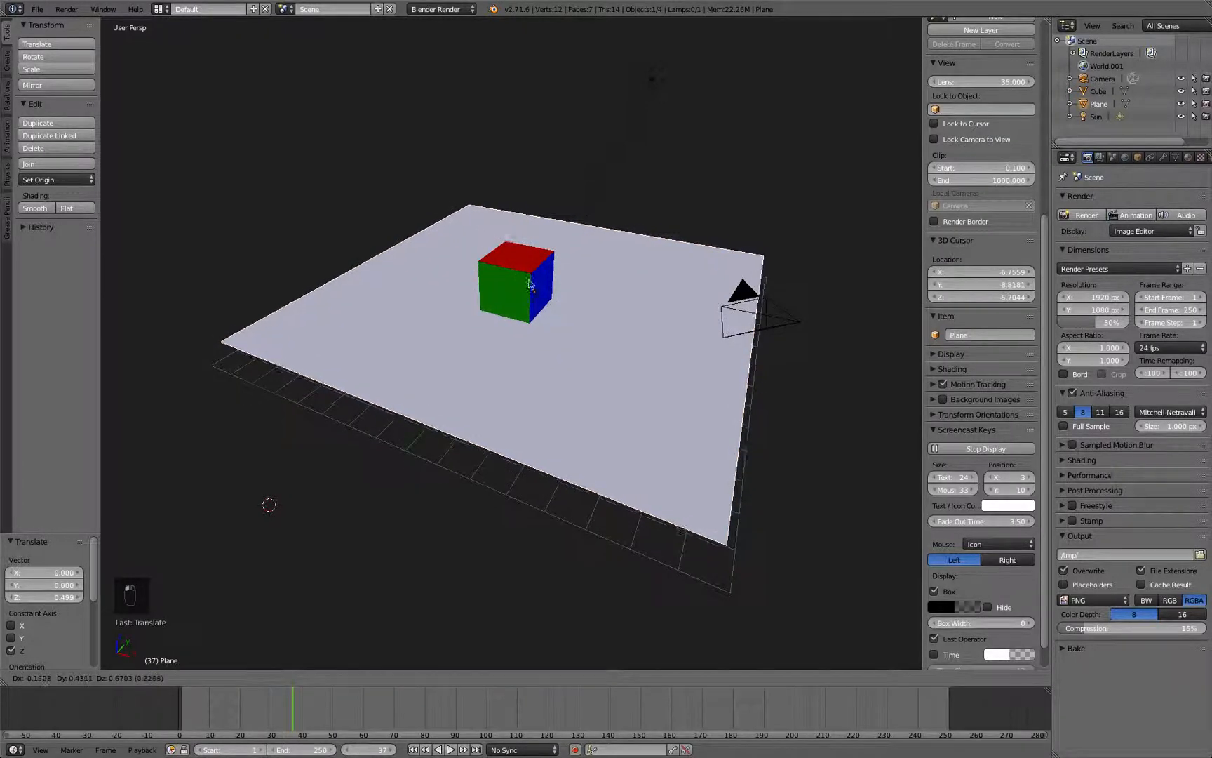
click(539, 298)
key(Escape)
key(Escape)
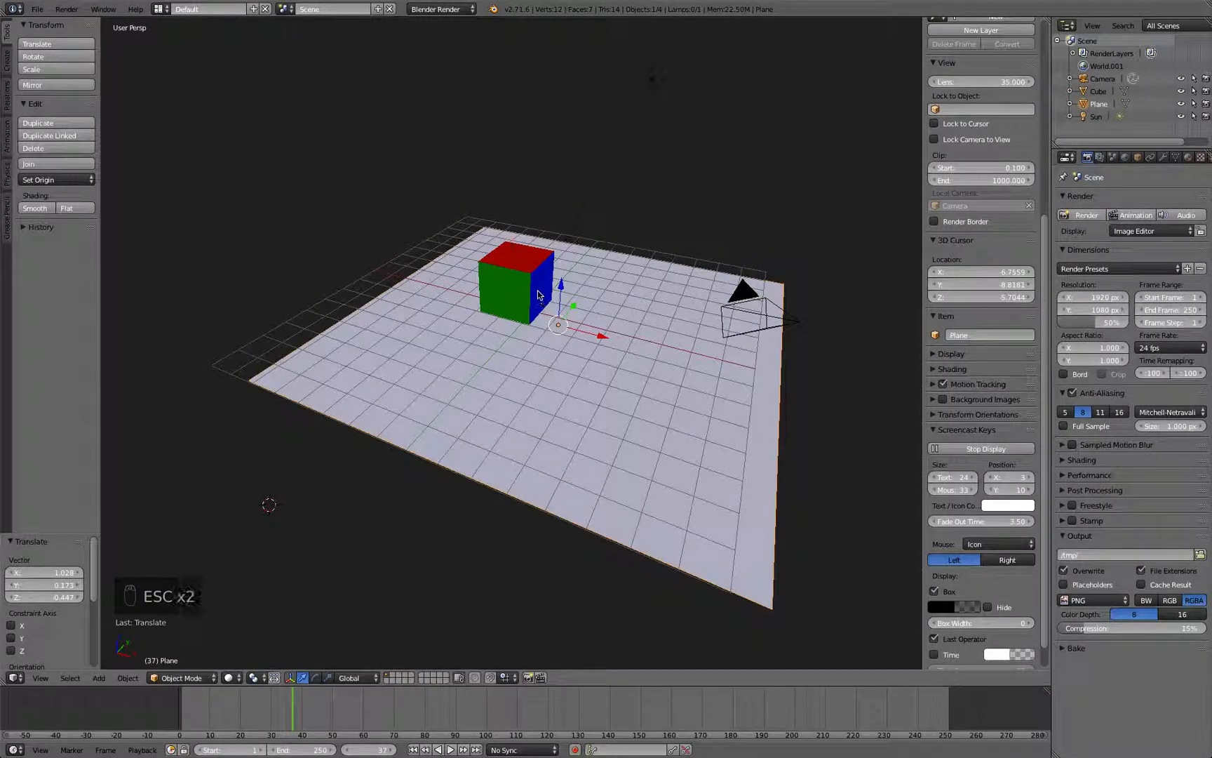
key(ctrl+z)
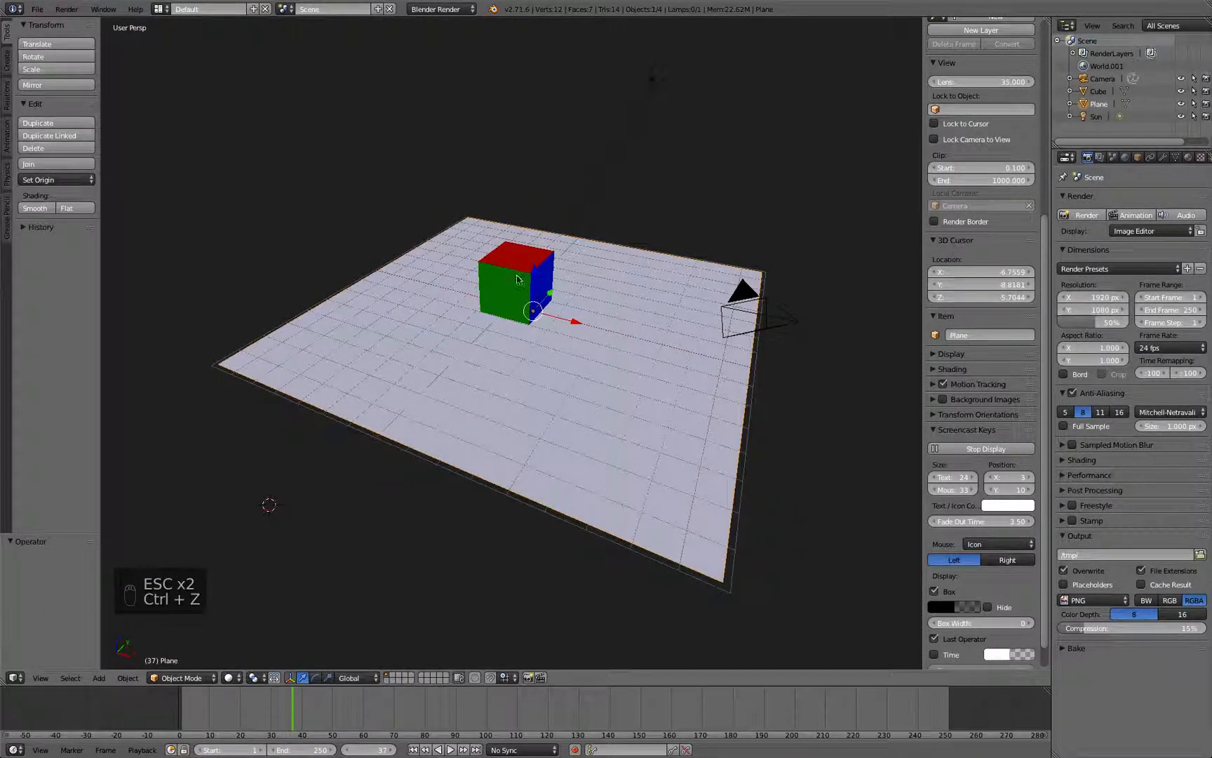
Step: Select the cube and move it along the Y axis twice, by about 0.07 and about 0.11
right_click(518, 279)
key(g)
key(y)
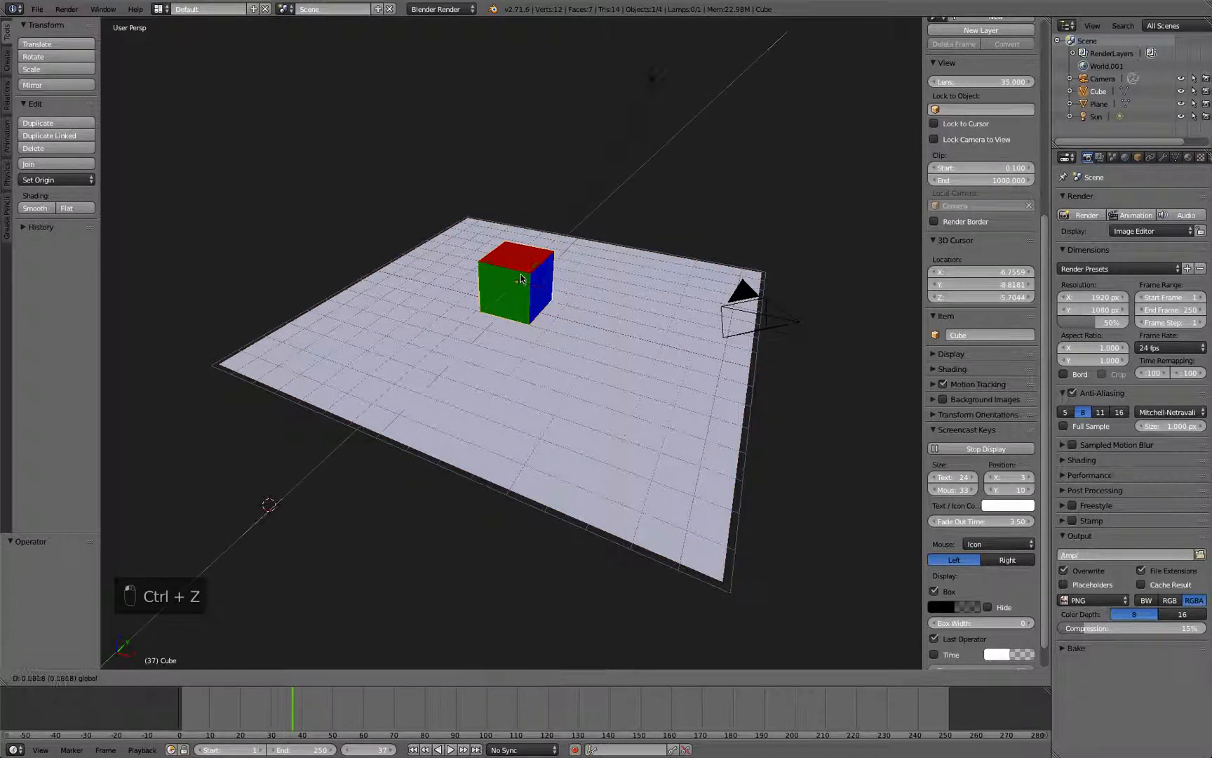
click(519, 281)
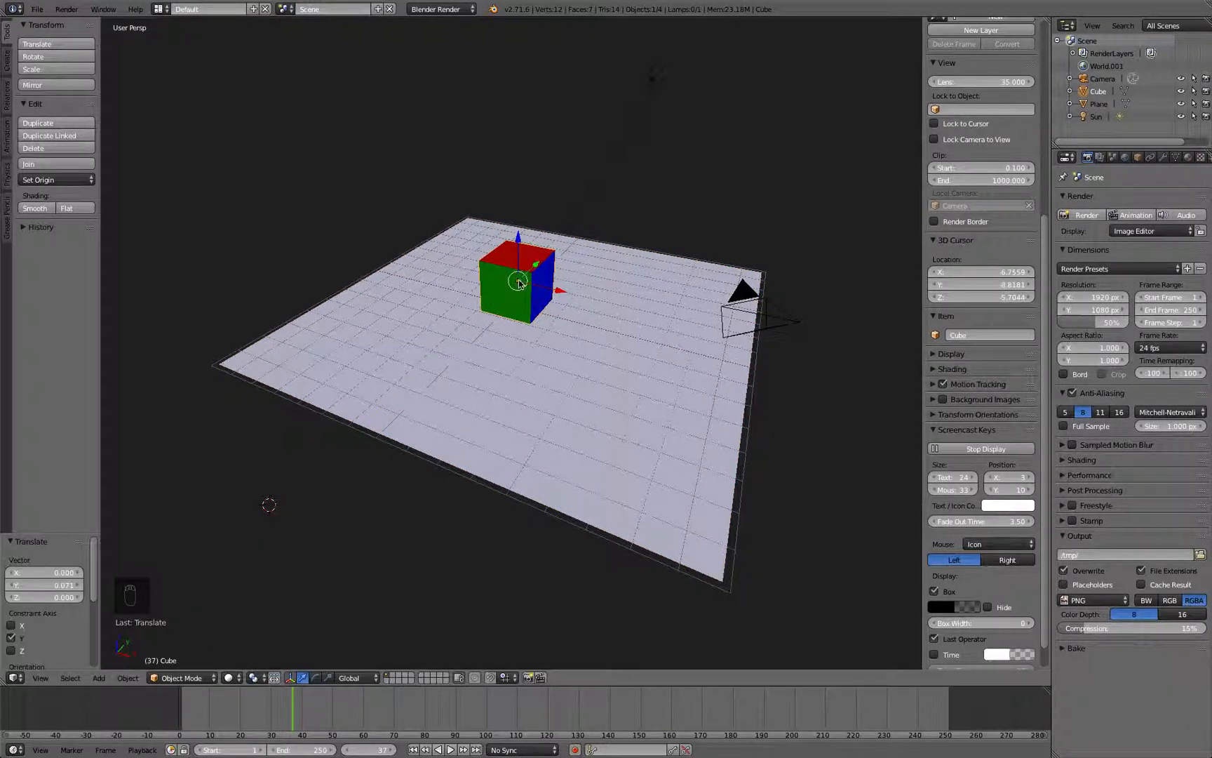
key(g)
key(y)
click(532, 280)
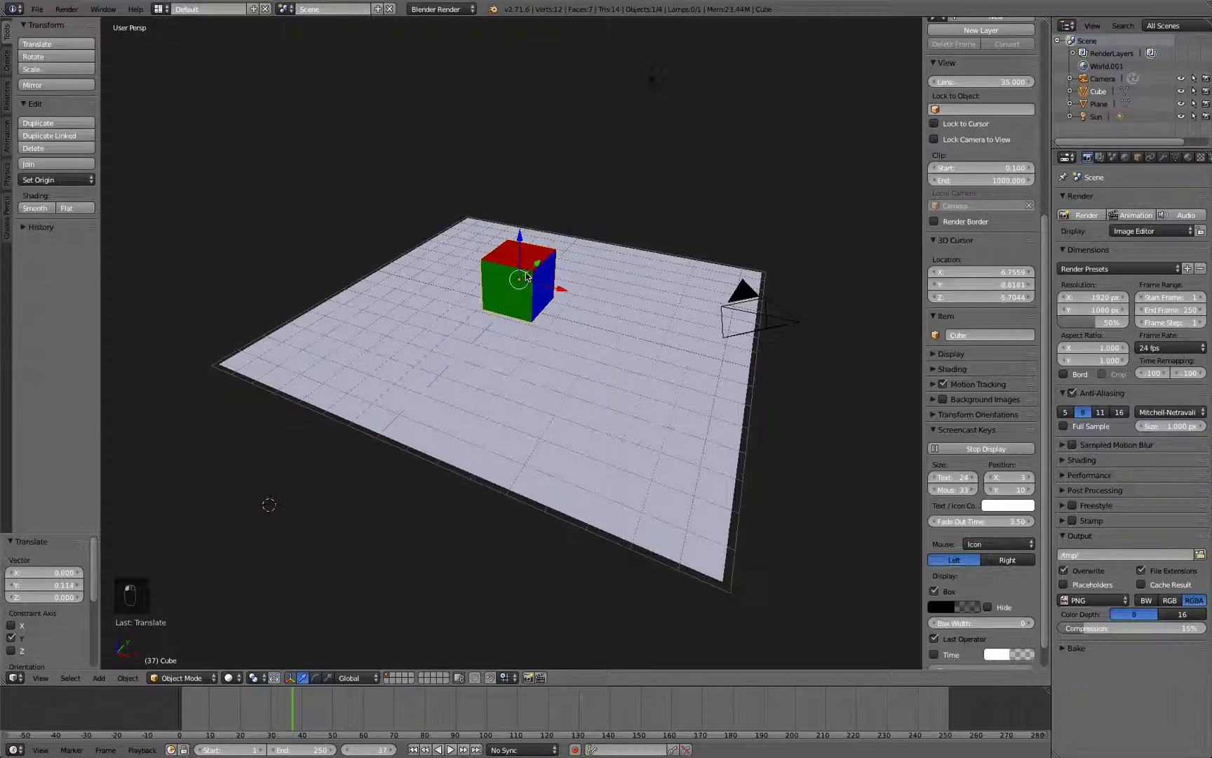
Step: Move the cube freely by about 0.67 in X and 1.24 in Y, raising it, and nudge it about 0.14 in Y
key(g)
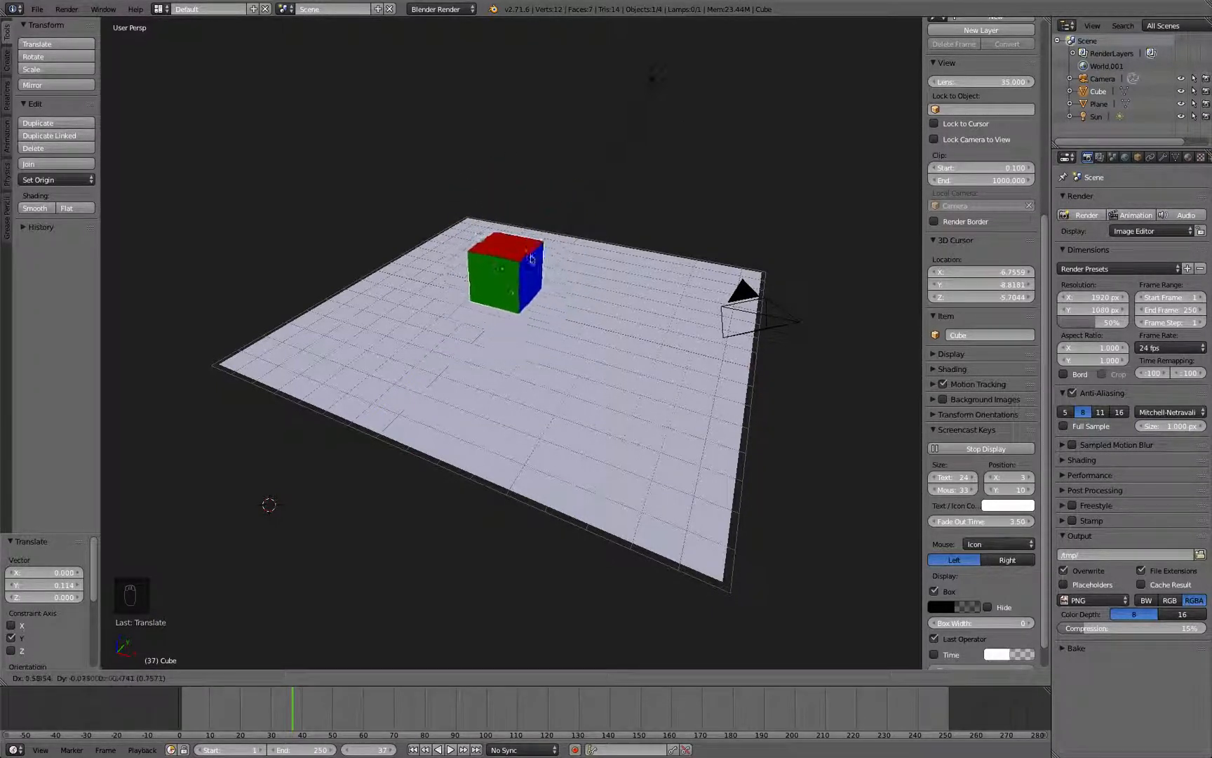
click(560, 304)
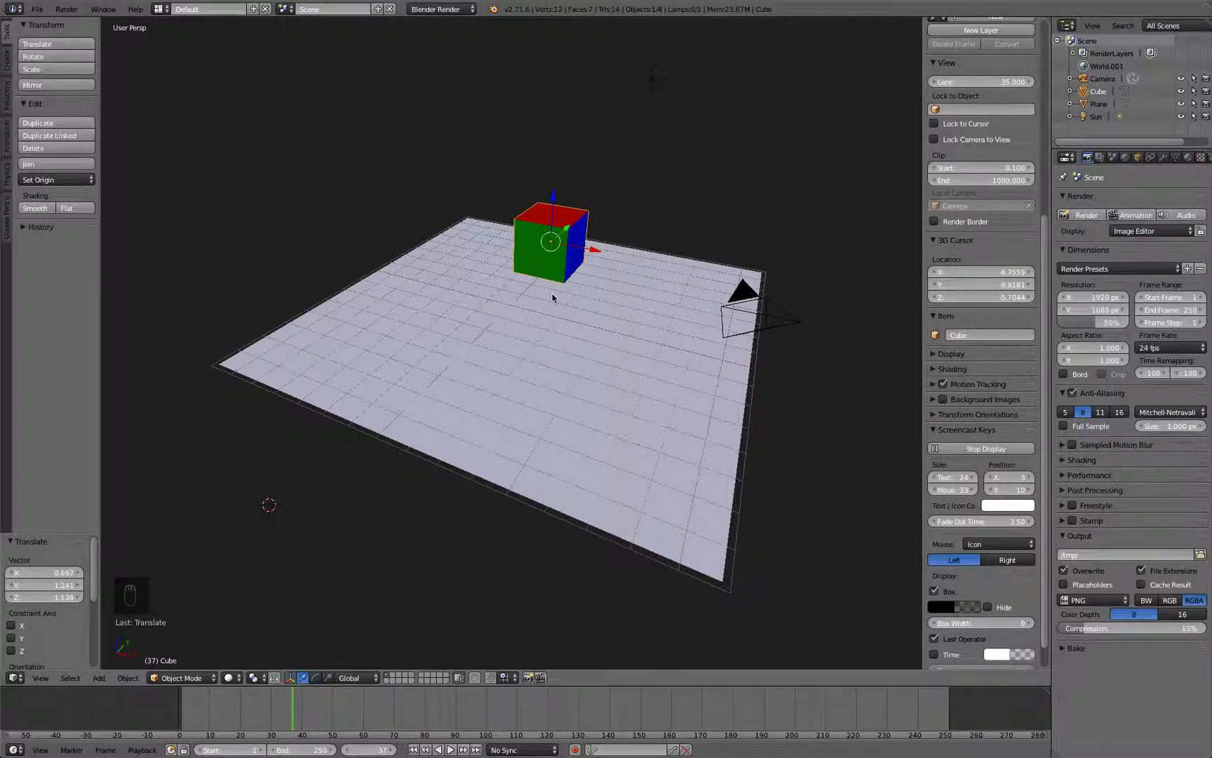
middle_drag(619, 282, 525, 239)
mouse_move(526, 239)
mouse_down()
mouse_move(525, 226)
mouse_move(533, 249)
mouse_move(533, 233)
mouse_move(474, 242)
mouse_move(528, 244)
mouse_up()
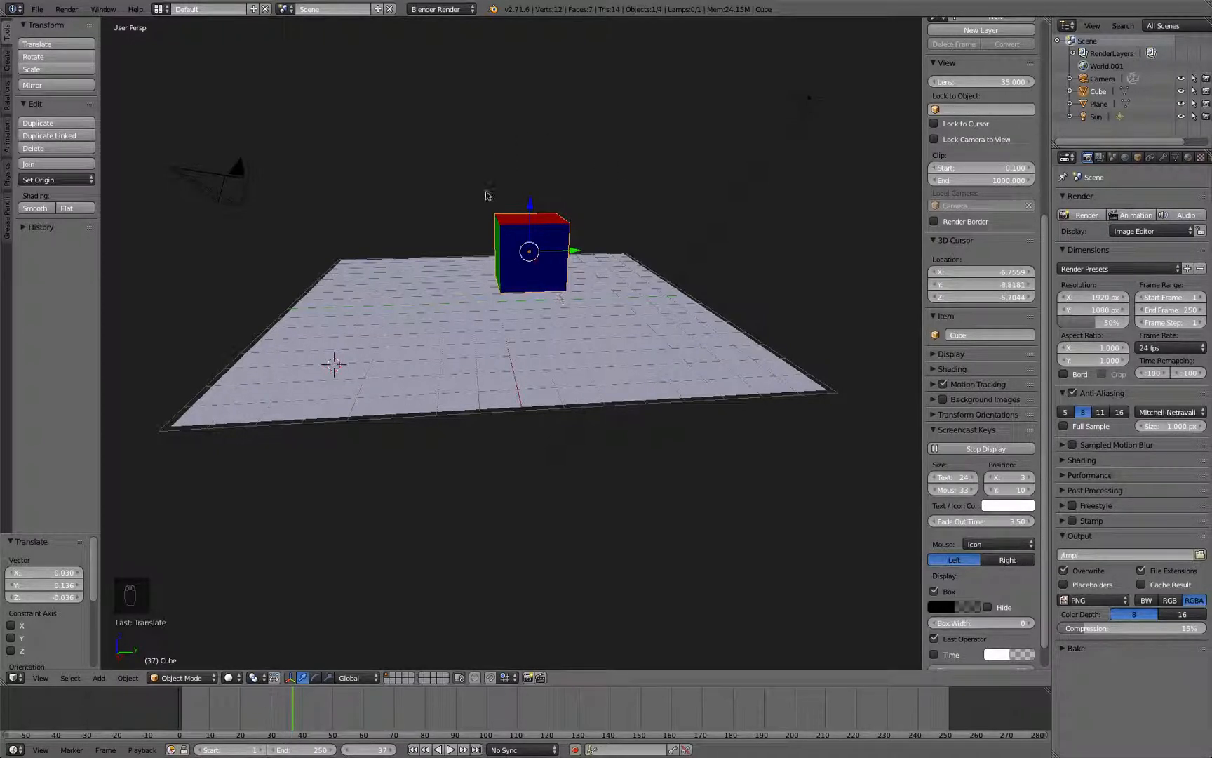
Step: Rotate the cube with the rotation manipulator about -6.1° around X, and about 9.6° and -9.5° around Z
click(318, 680)
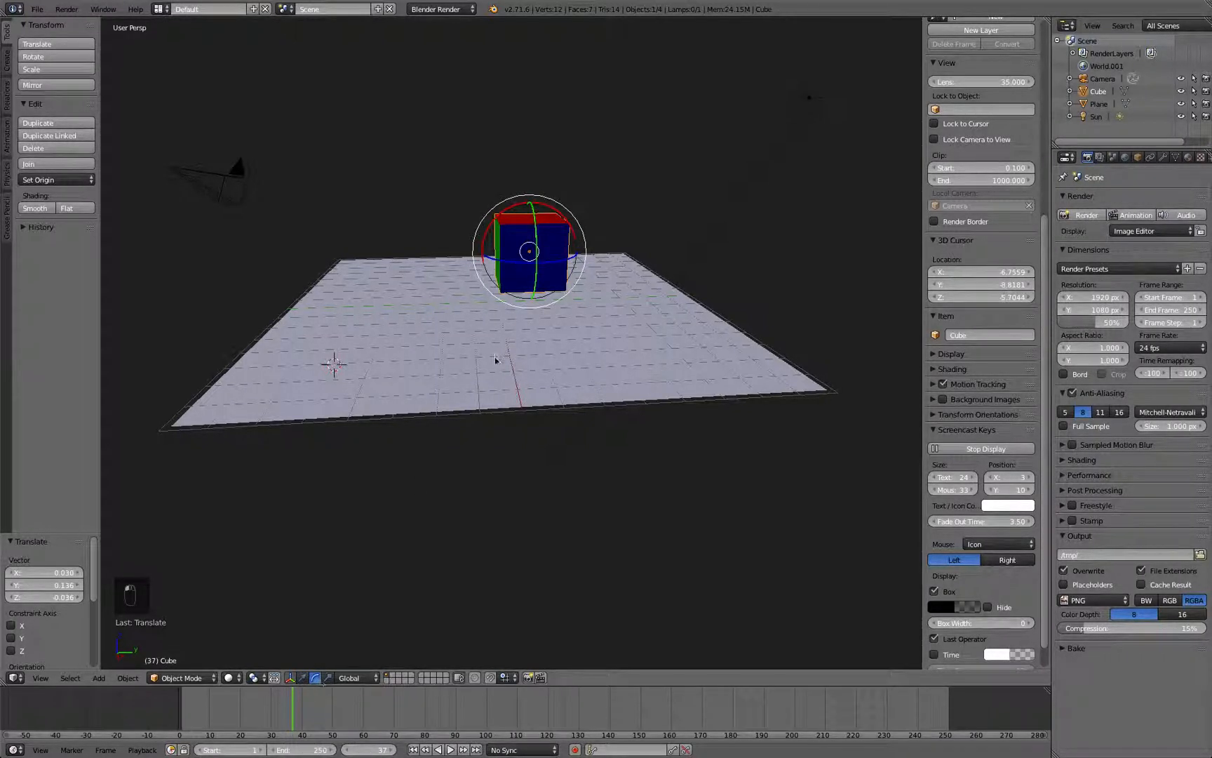
mouse_move(535, 219)
mouse_down()
mouse_move(538, 239)
mouse_move(538, 217)
mouse_move(555, 211)
mouse_move(515, 214)
mouse_up()
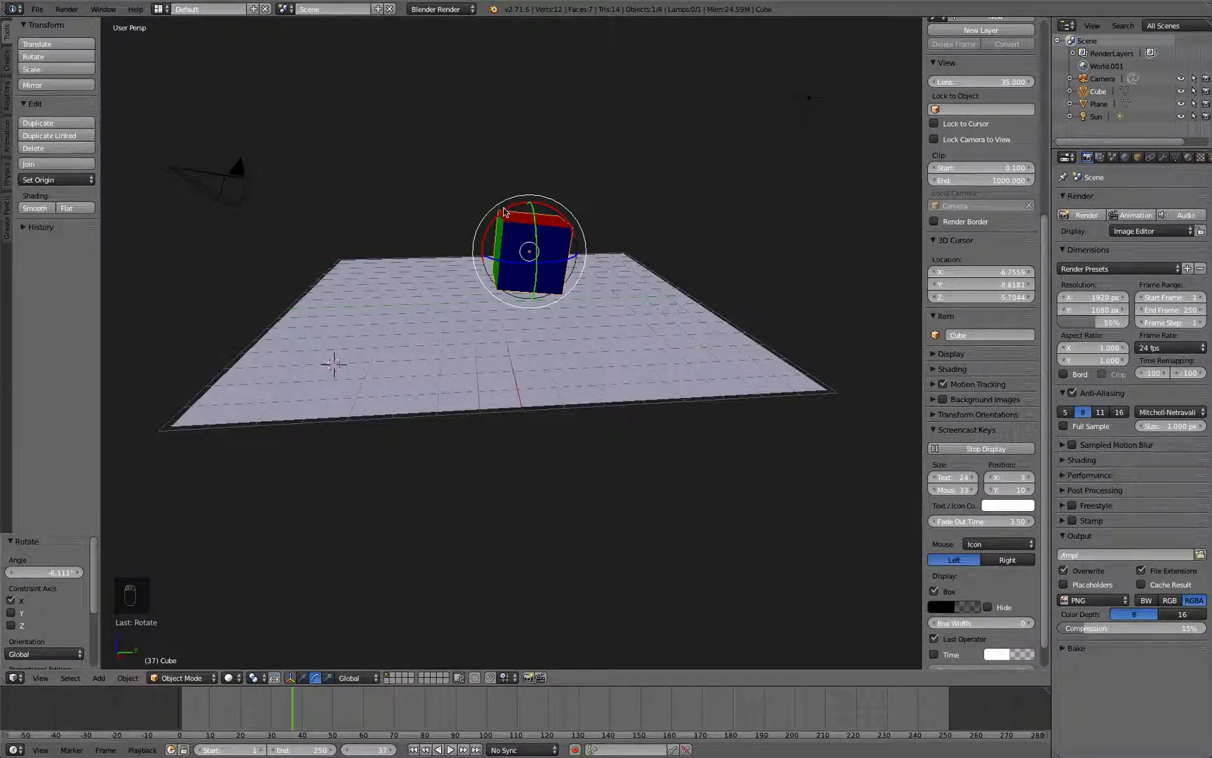
drag(499, 261, 515, 264)
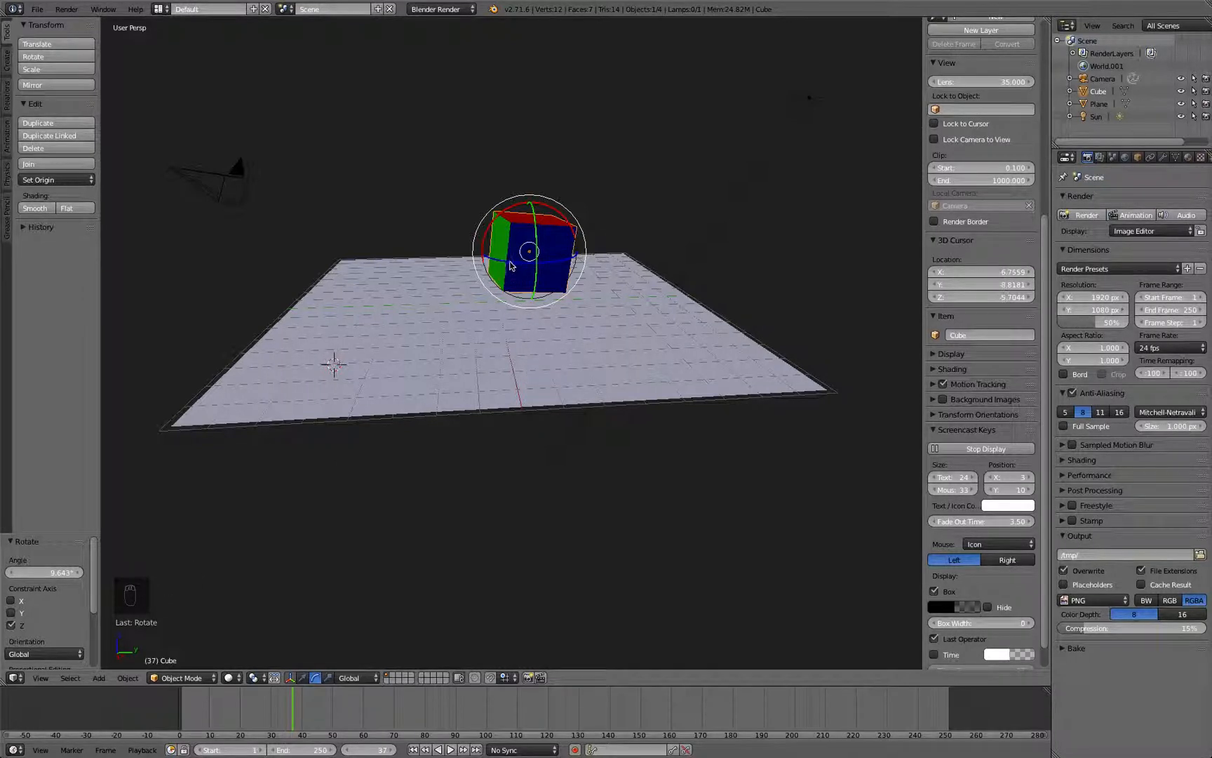
drag(511, 266, 534, 295)
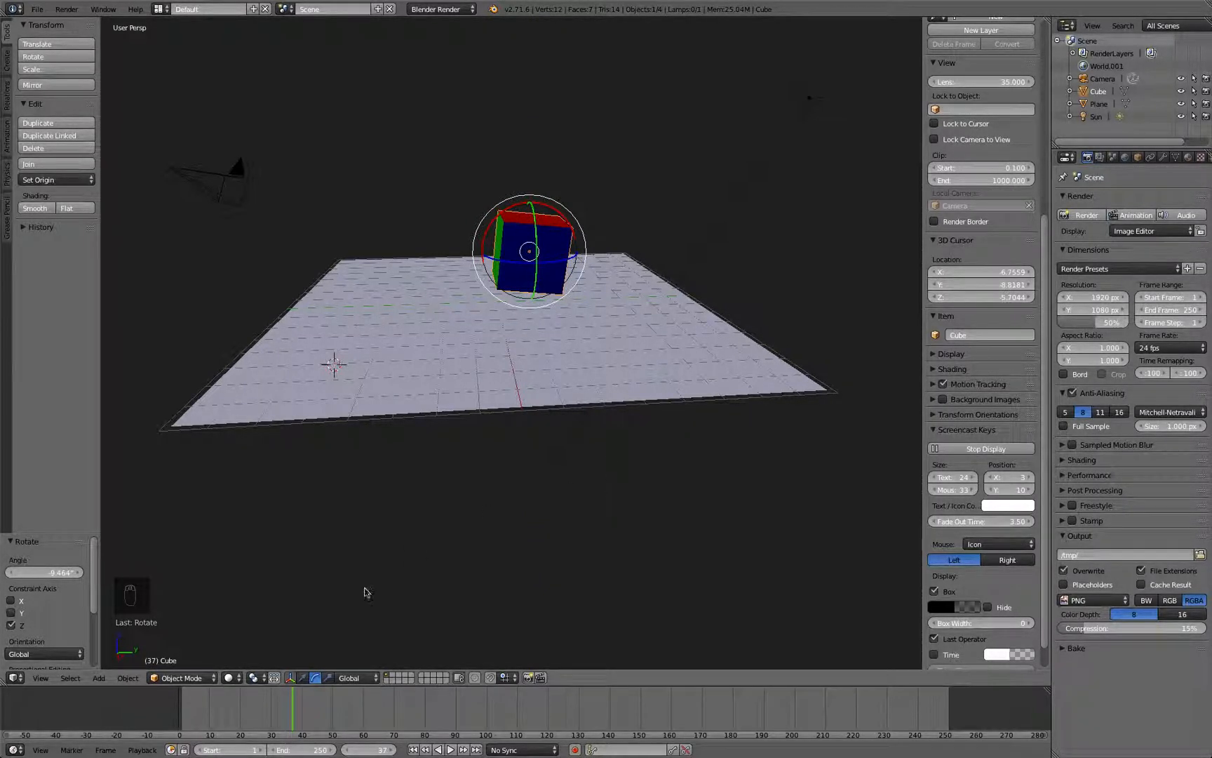
Step: Scale the cube narrower along Y, about 1.365 times along Z and about 1.648 times along X
click(329, 678)
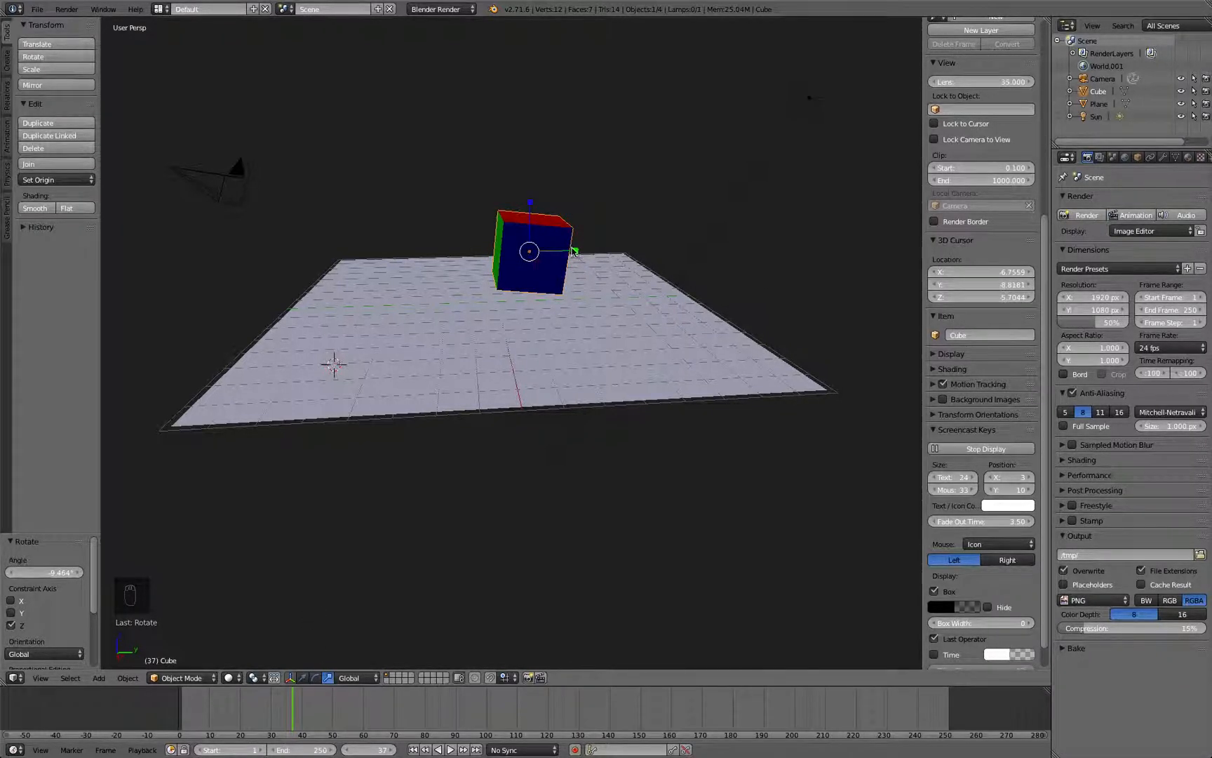
mouse_move(574, 251)
mouse_down()
mouse_move(596, 250)
mouse_move(564, 245)
mouse_up()
drag(531, 199, 532, 180)
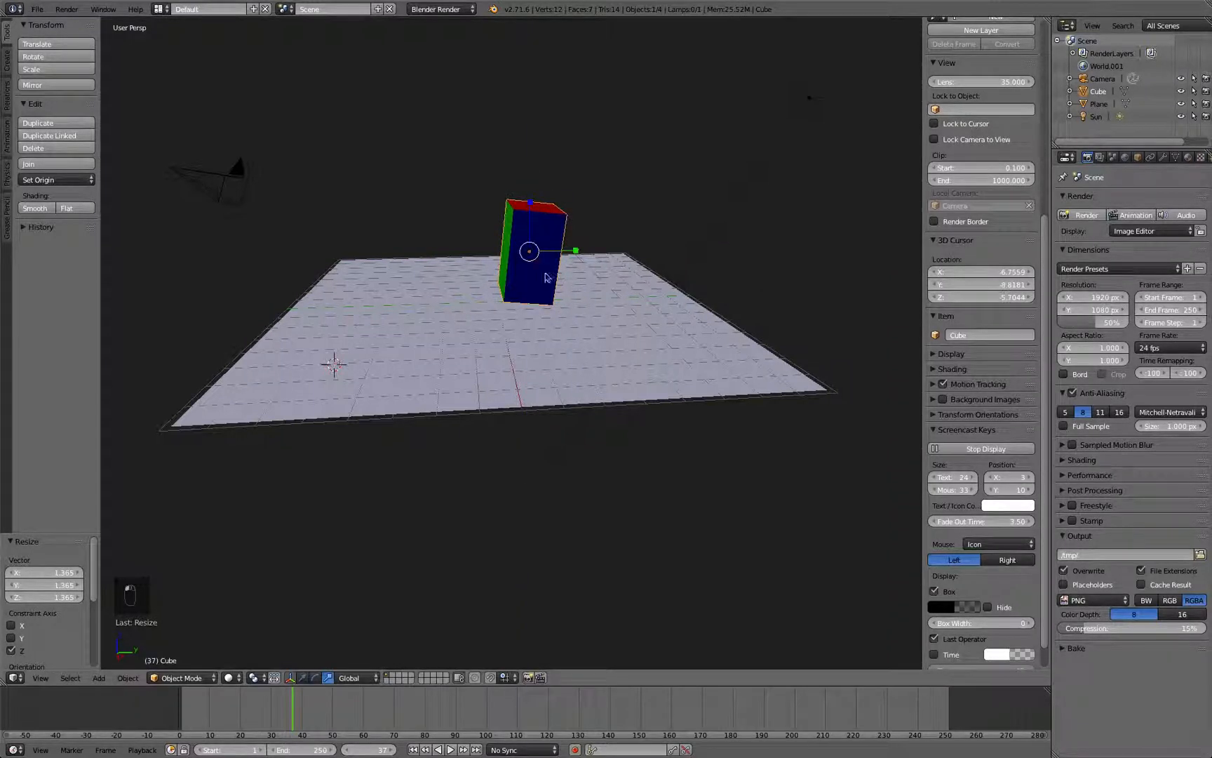
key(s)
click(555, 210)
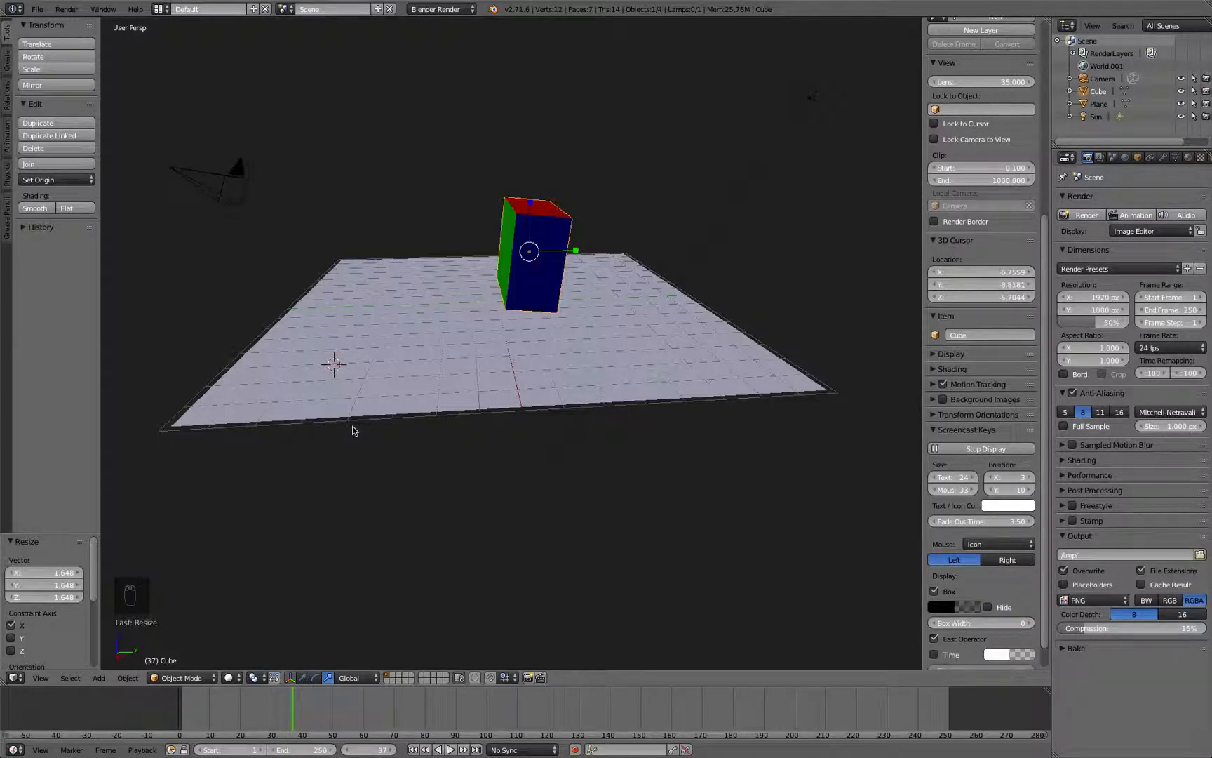
Step: Move the cube freely with Grab by about -0.38 in X and -0.75 in Y, lifting it above the plane
click(38, 678)
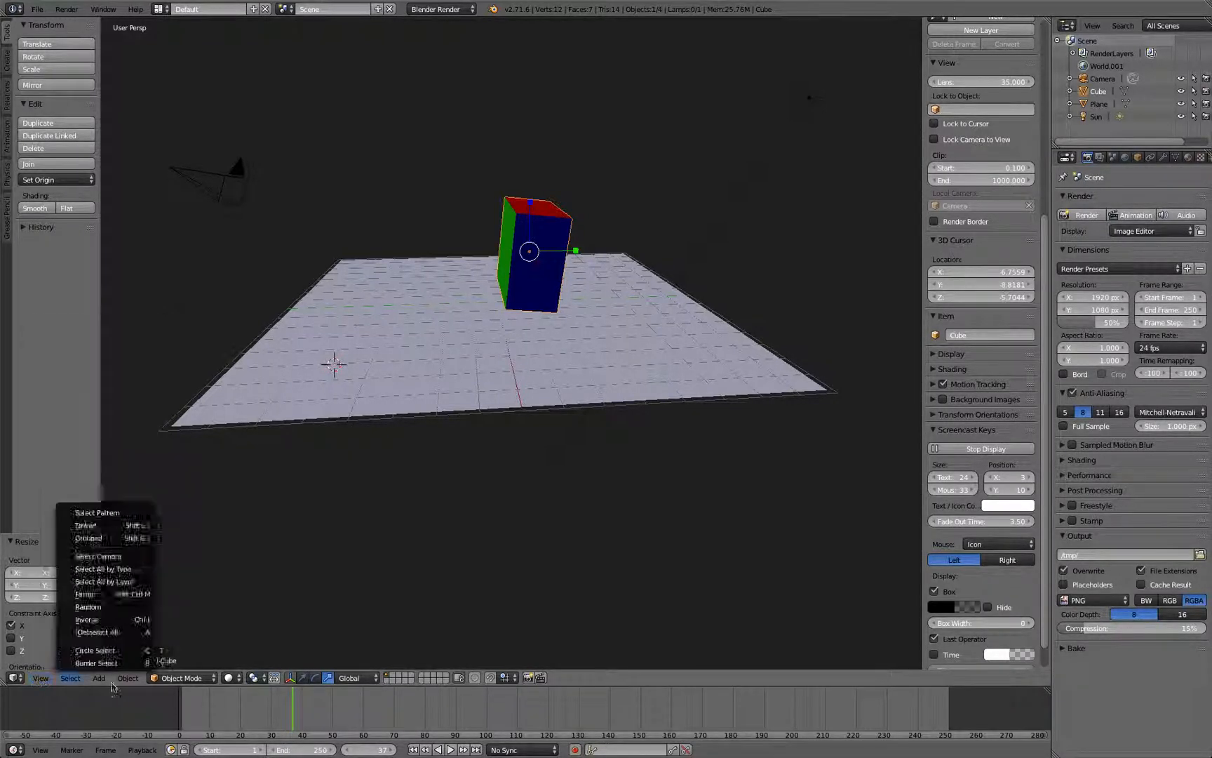
mouse_move(130, 681)
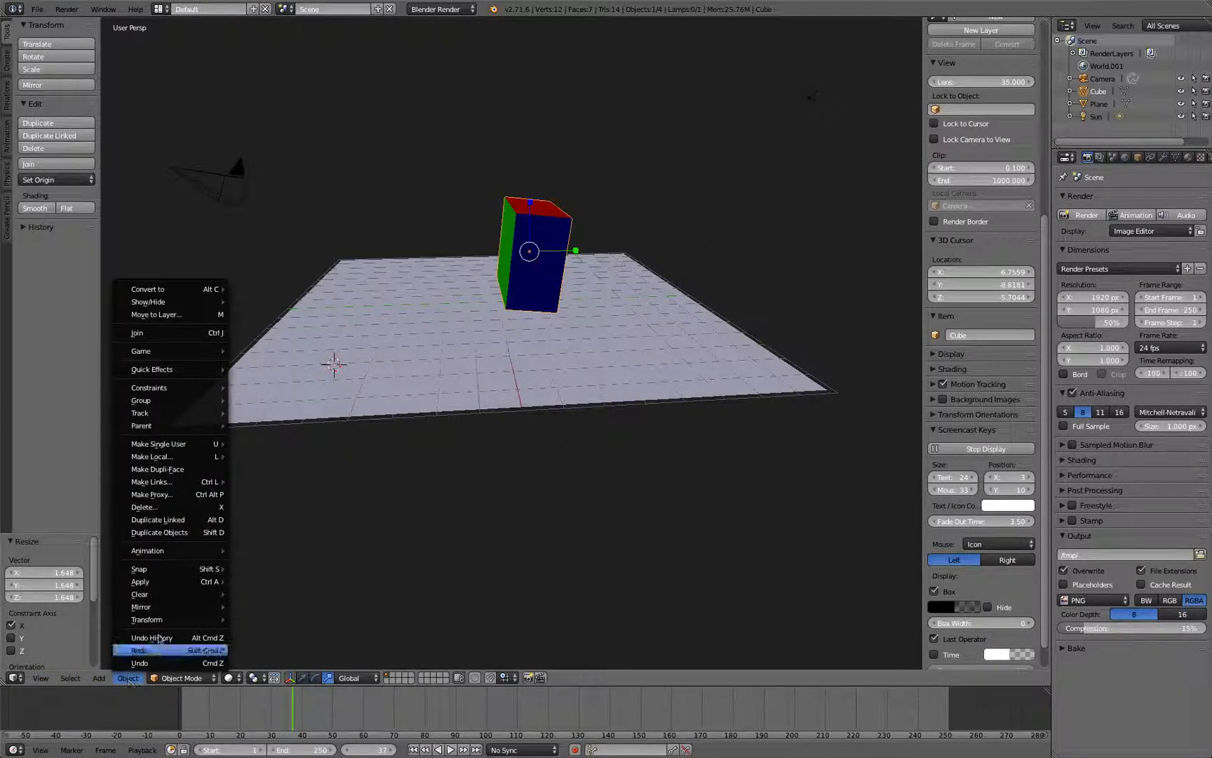
mouse_move(155, 620)
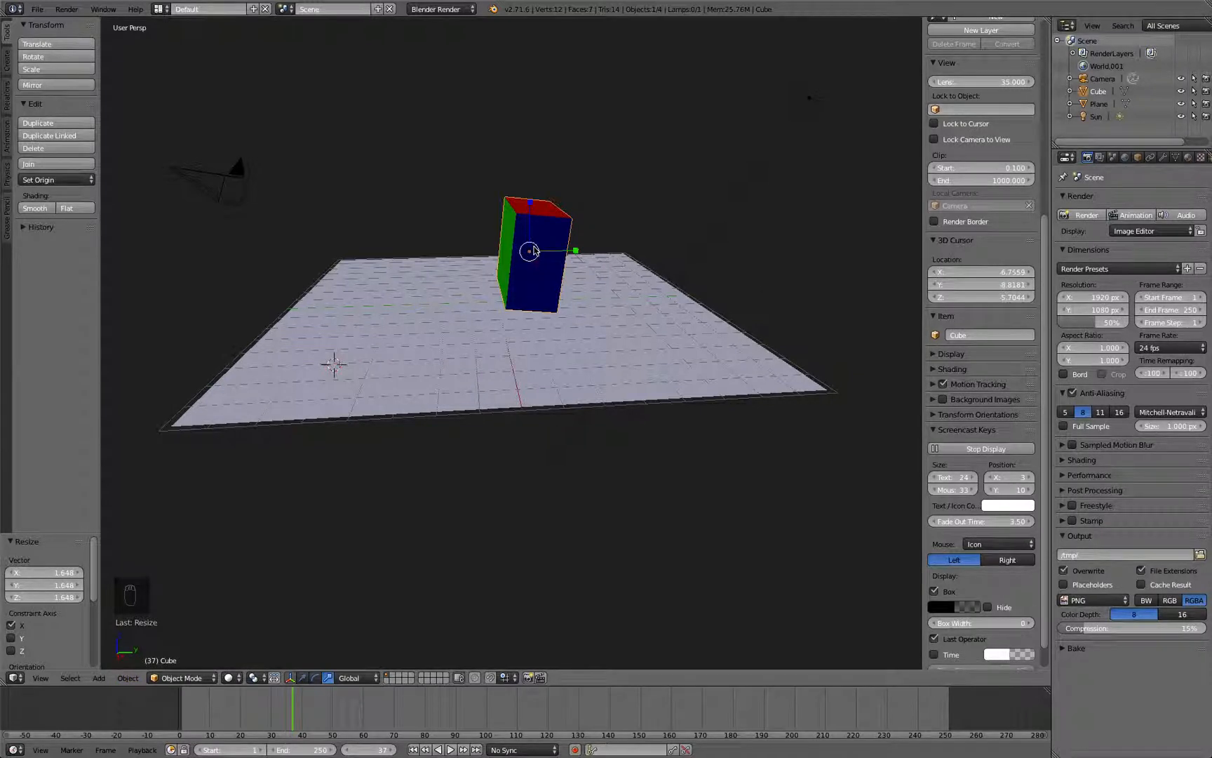
key(g)
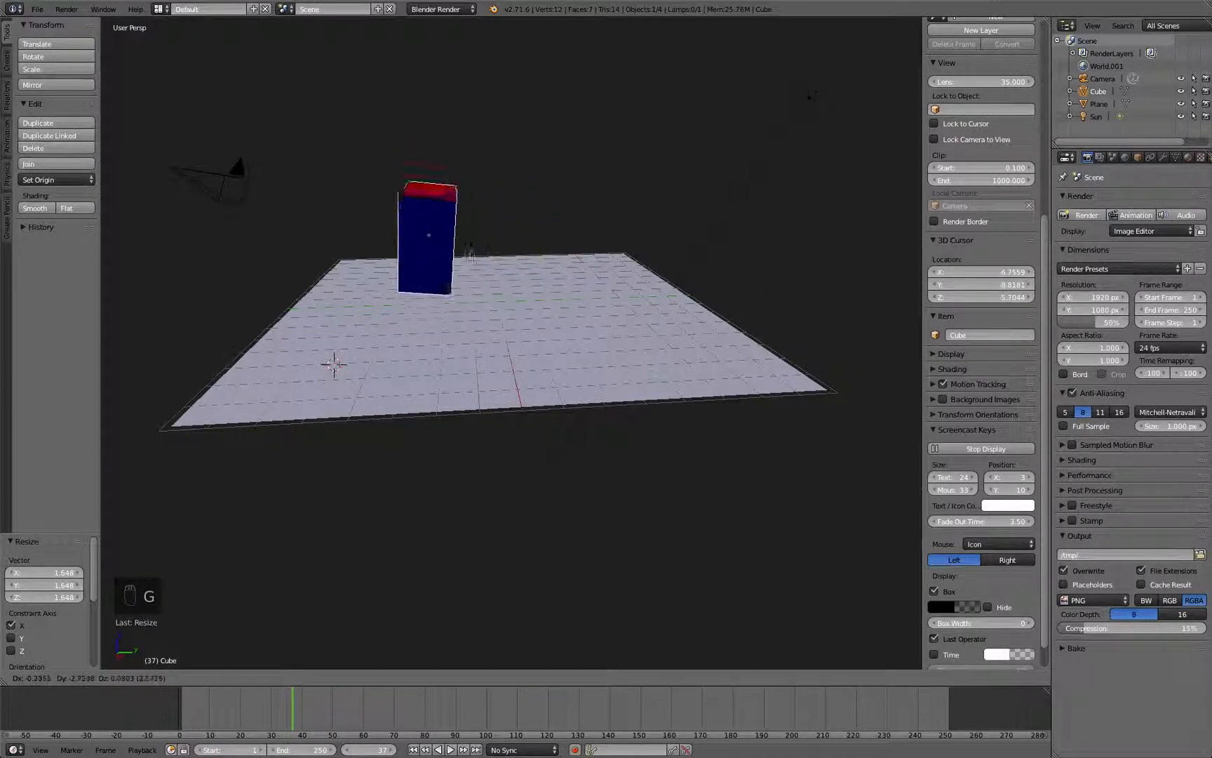
click(502, 229)
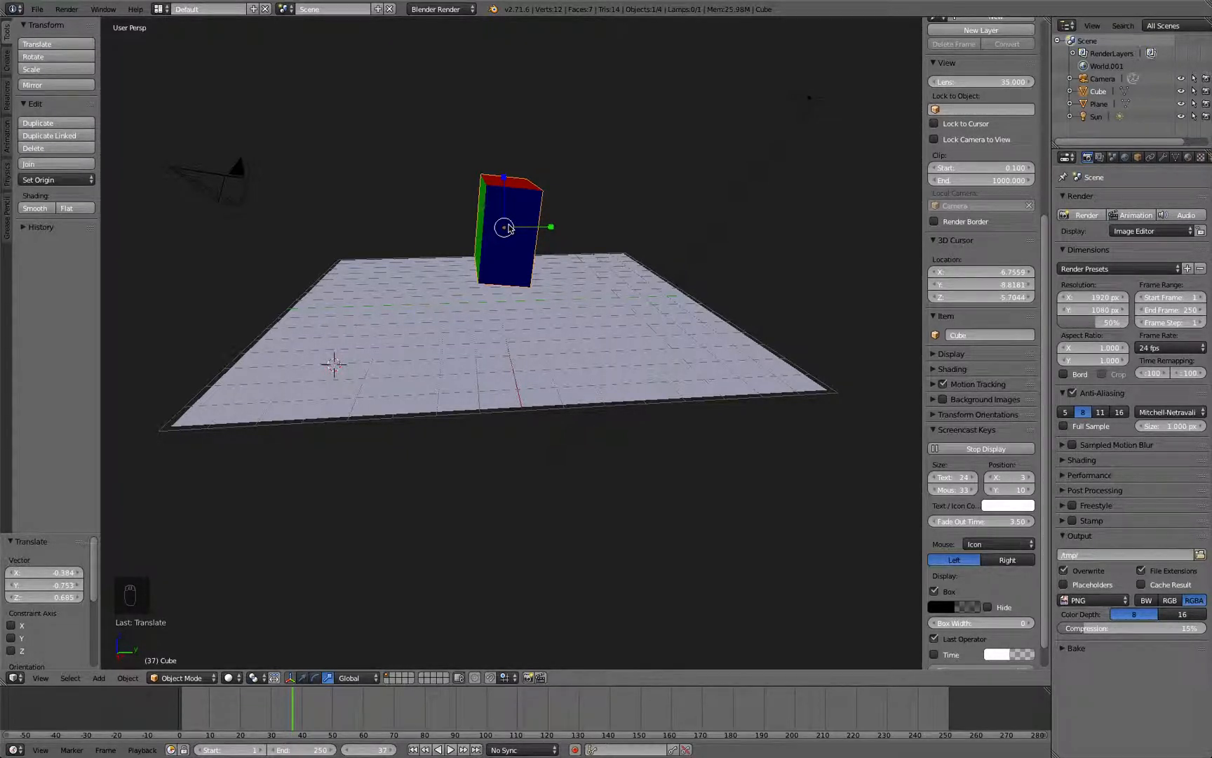
Step: Rotate the cube freely without an axis constraint by about -887°
click(128, 678)
mouse_move(175, 552)
key(r)
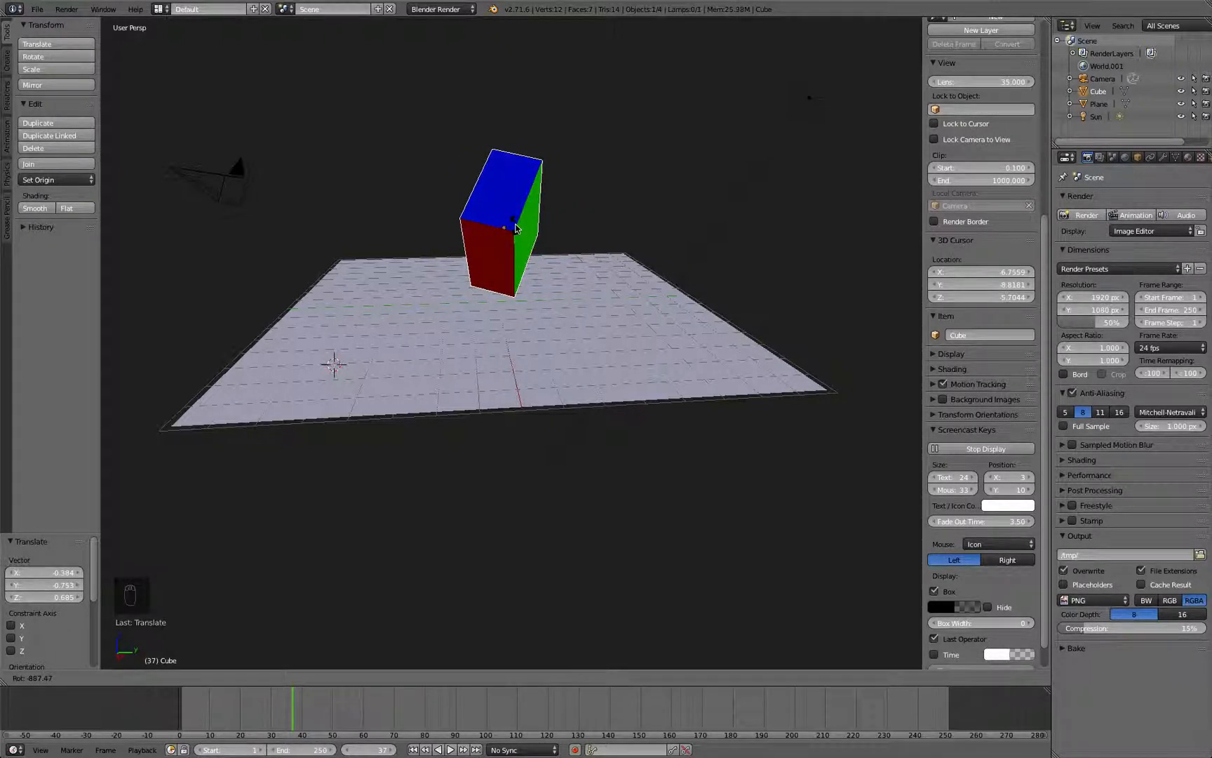
click(554, 232)
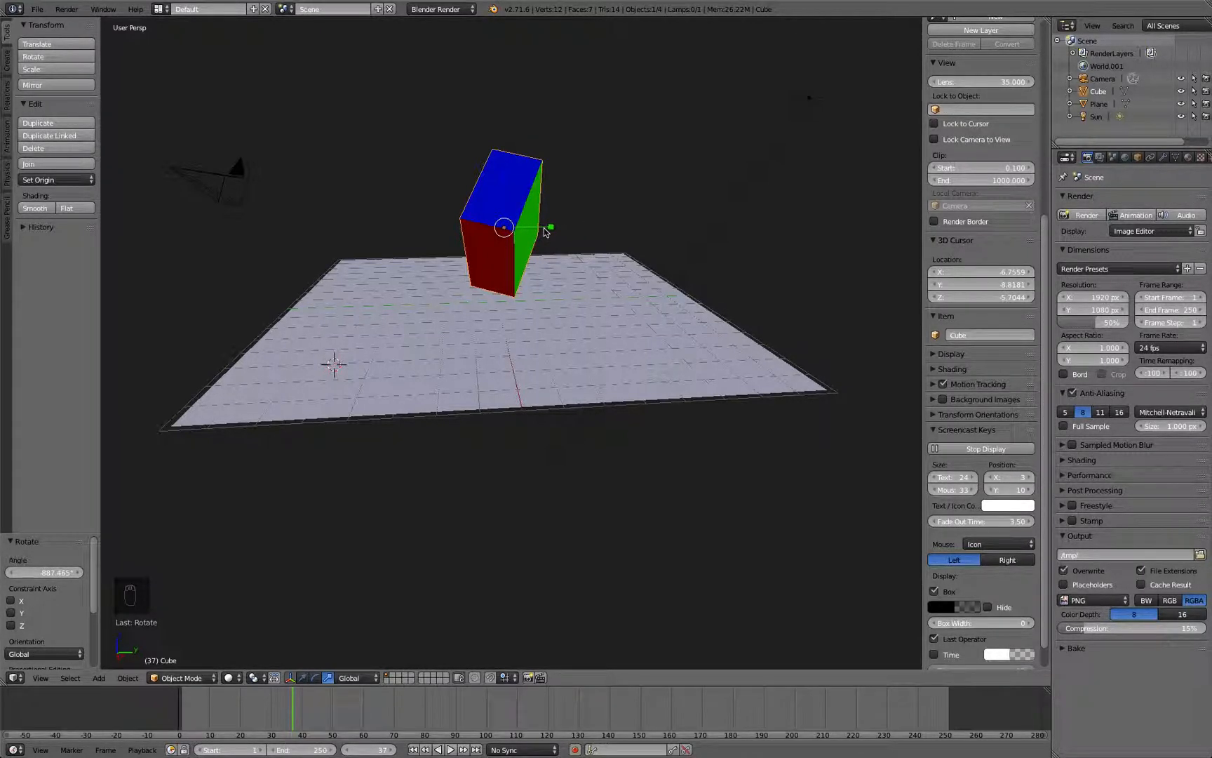
Step: Rotate the cube about -23.8° around global Y, about 59° around global Z and about -18.2° around global X
key(r)
key(y)
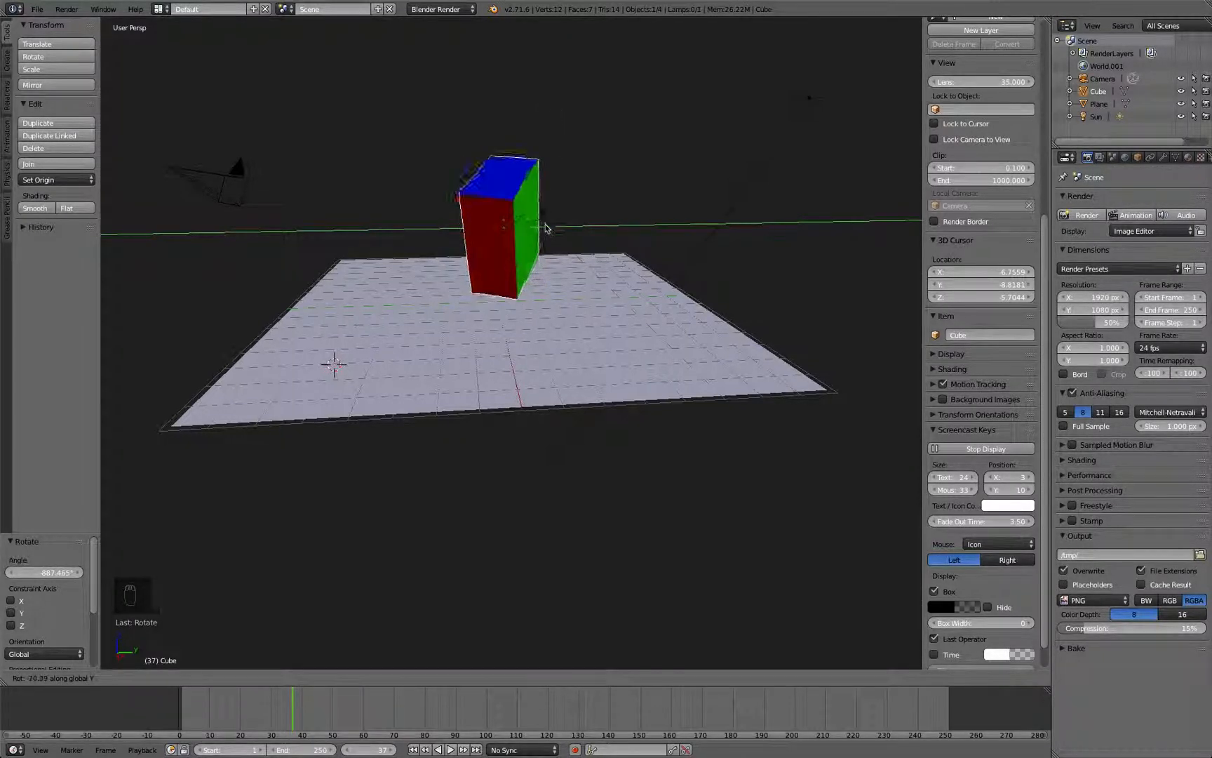
click(539, 212)
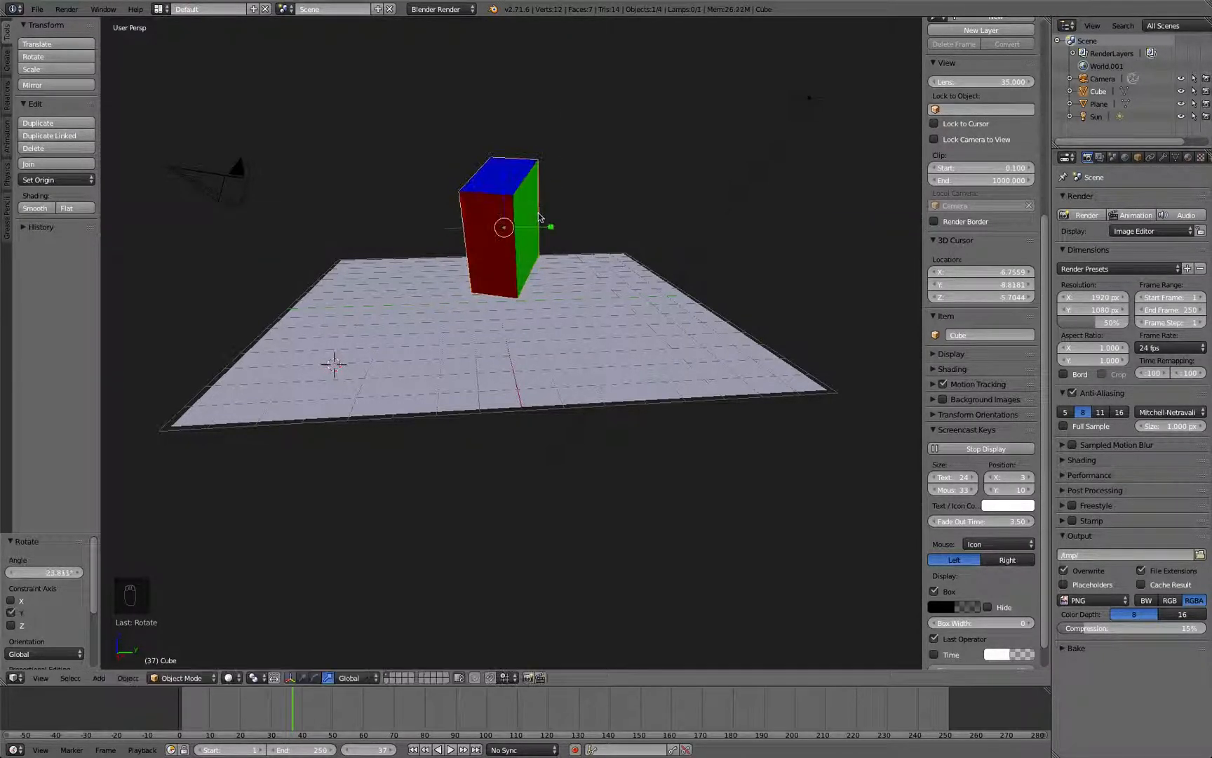
key(r)
key(z)
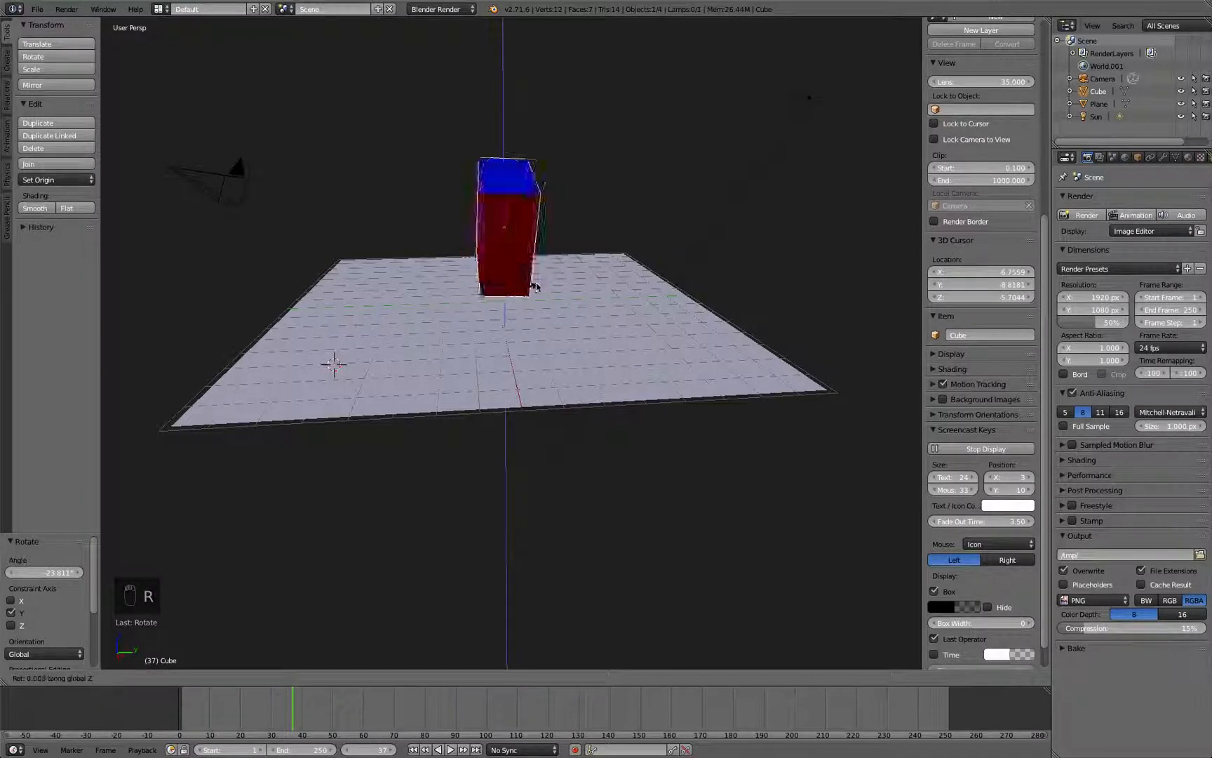
click(574, 282)
key(r)
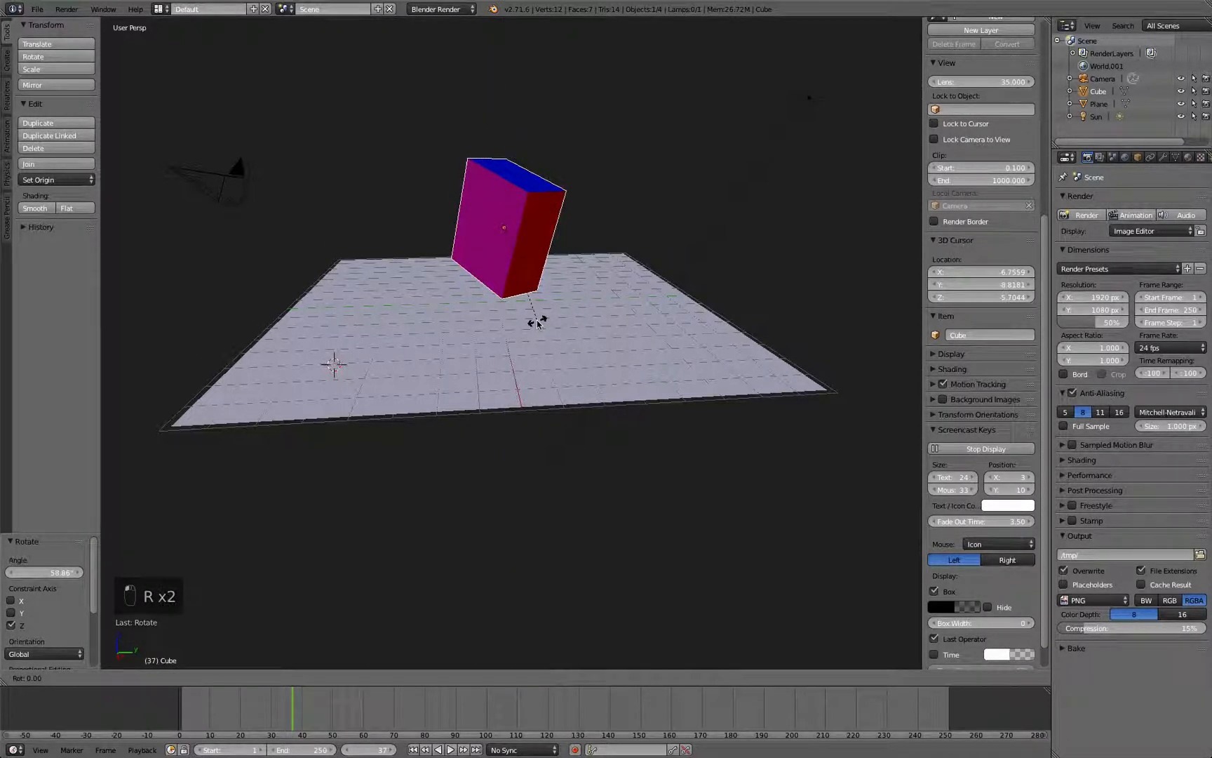
key(x)
click(506, 273)
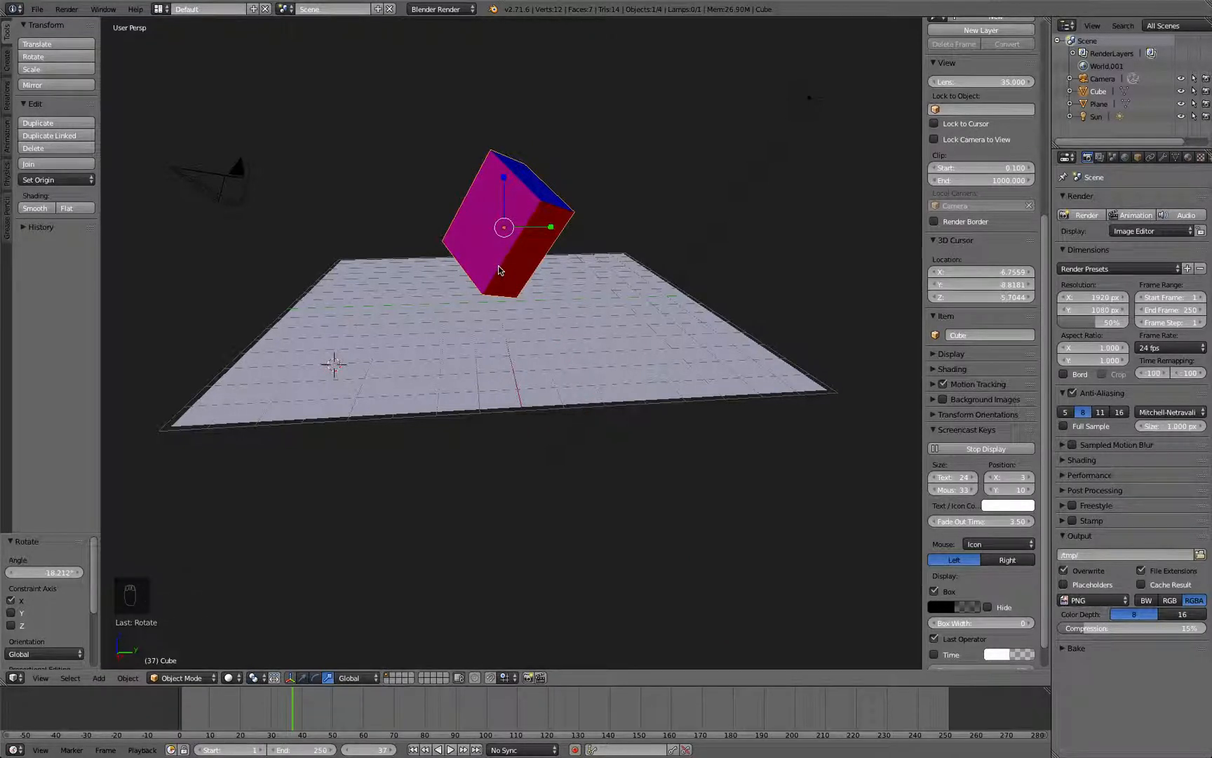
Step: Rotate the cube around its local X axis twice, by about -75.8° and about 60.9°
key(r)
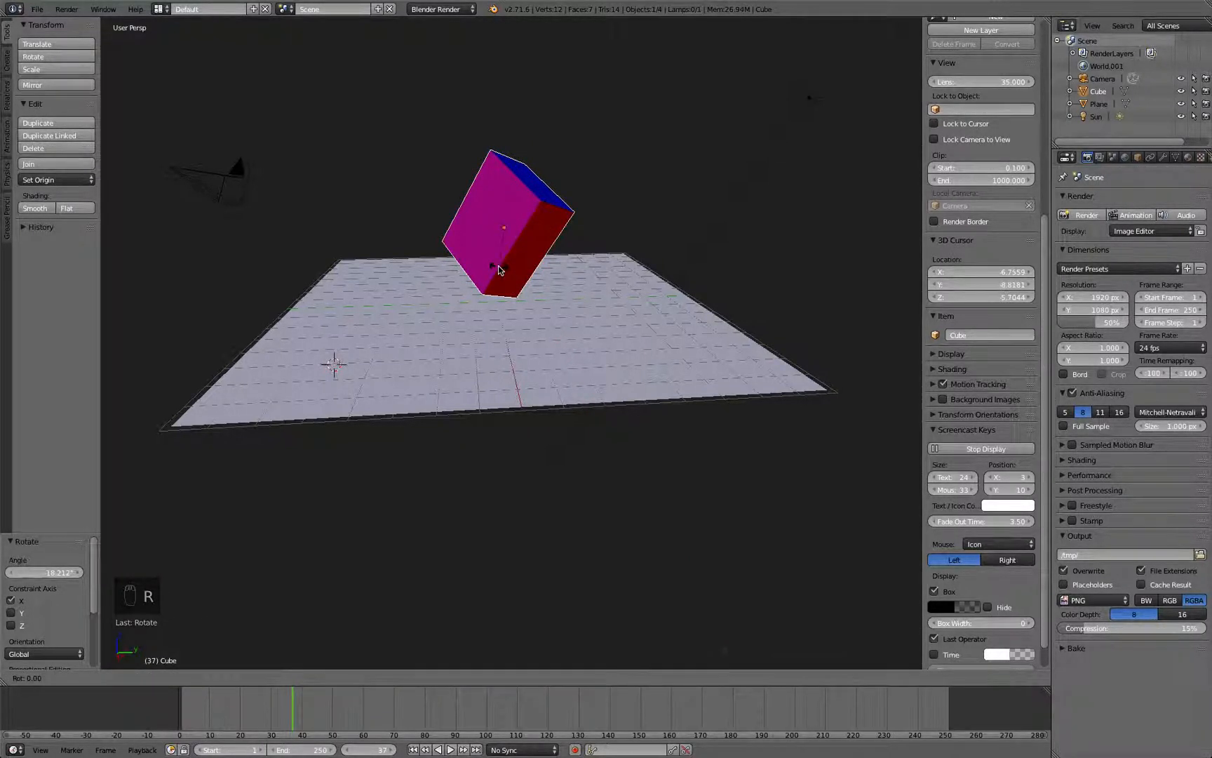
key(x)
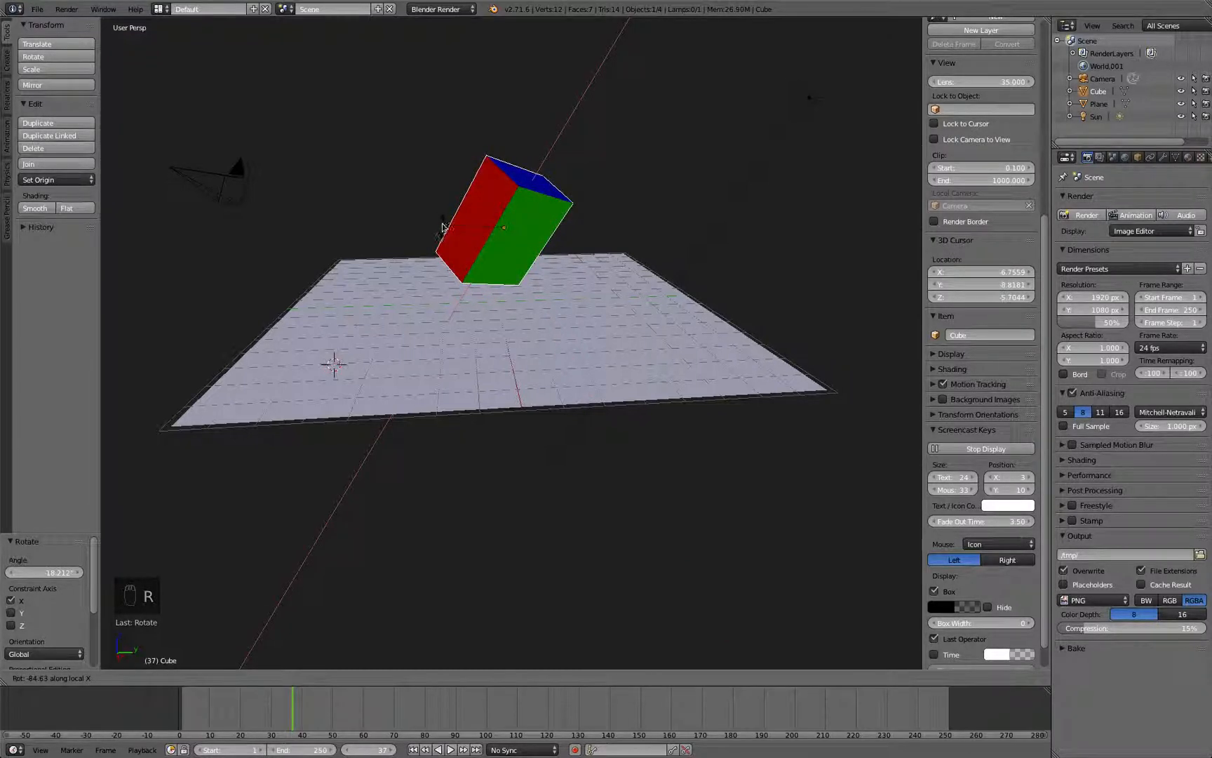
click(420, 240)
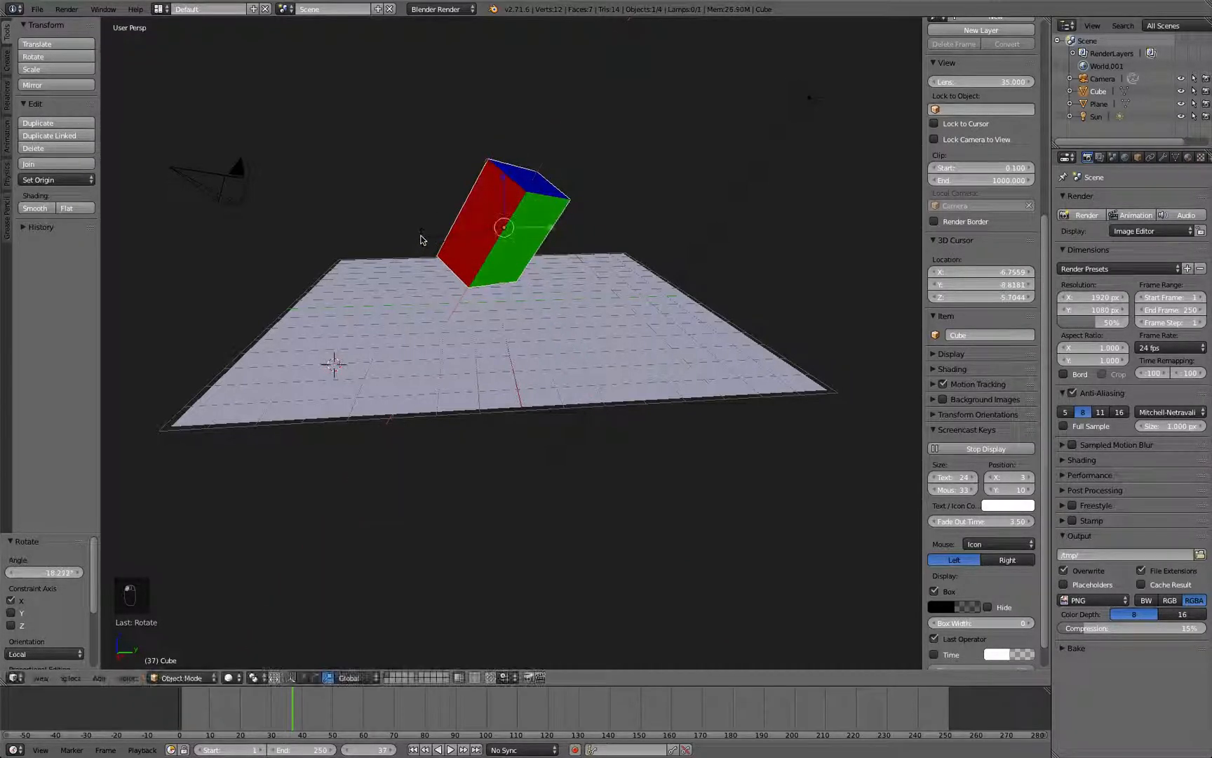
key(r)
key(x)
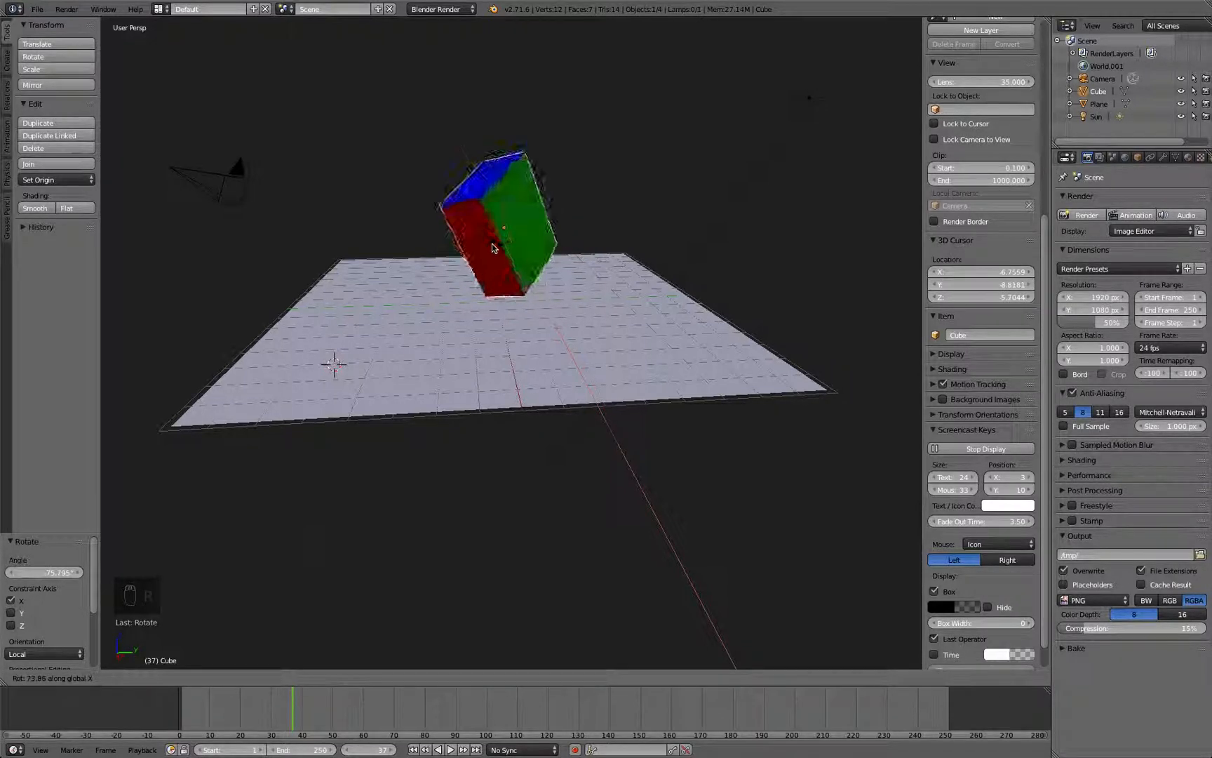
key(x)
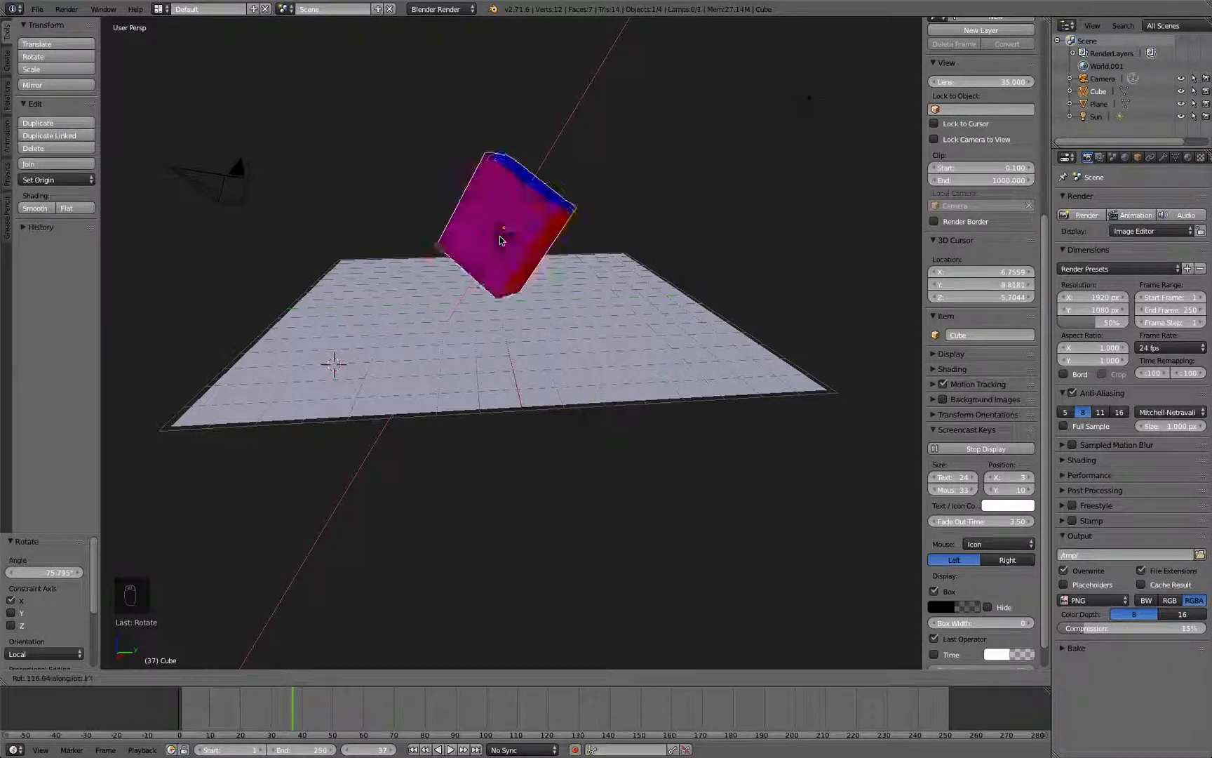
click(500, 238)
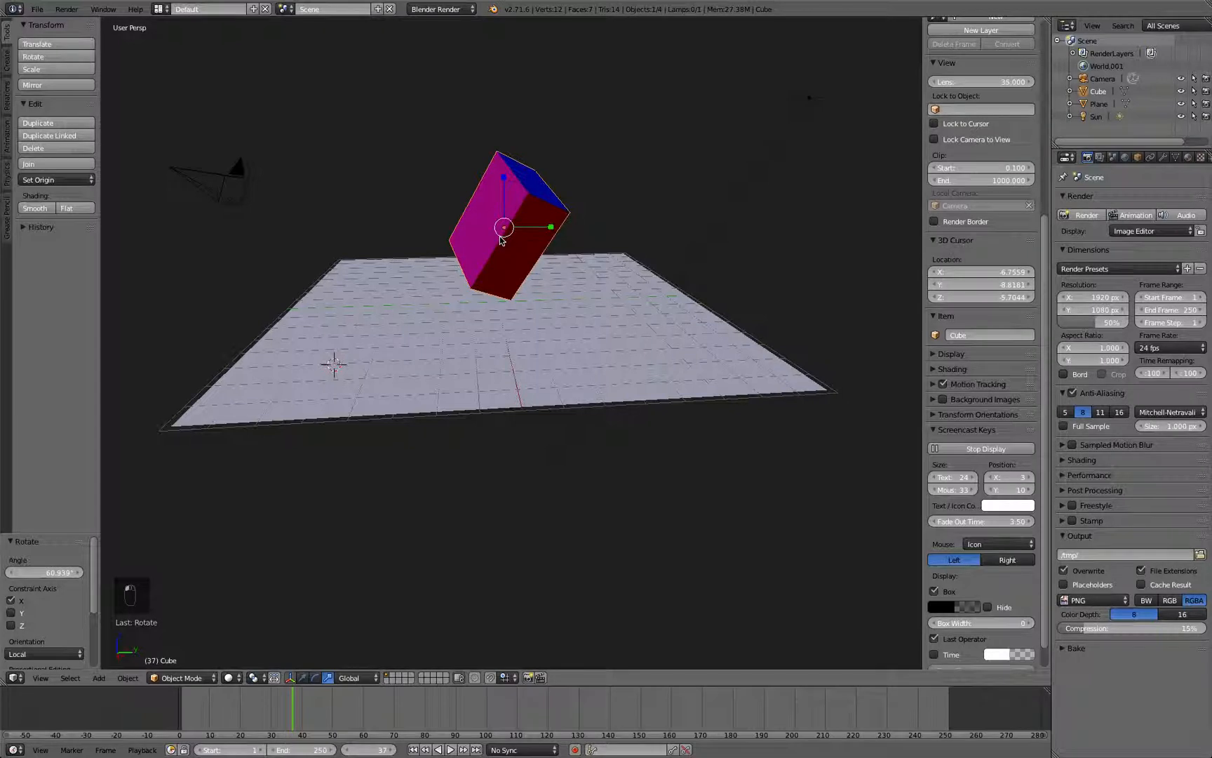